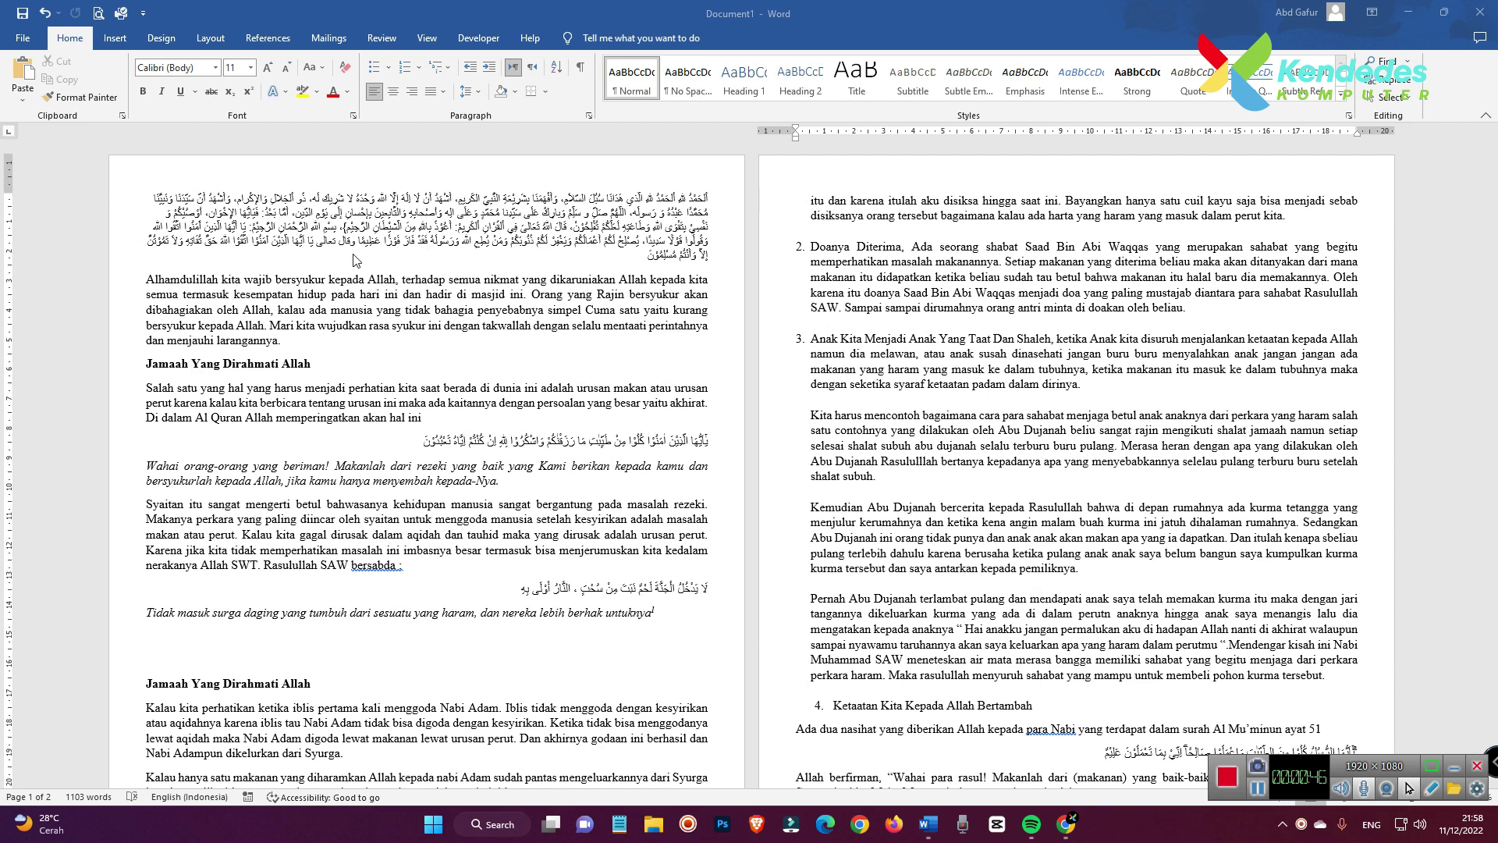
Step: Encrypt the document with an open password via Protect Document, confirming it twice, then return to editing
{"action": "left_click", "coordinate": [23, 43]}
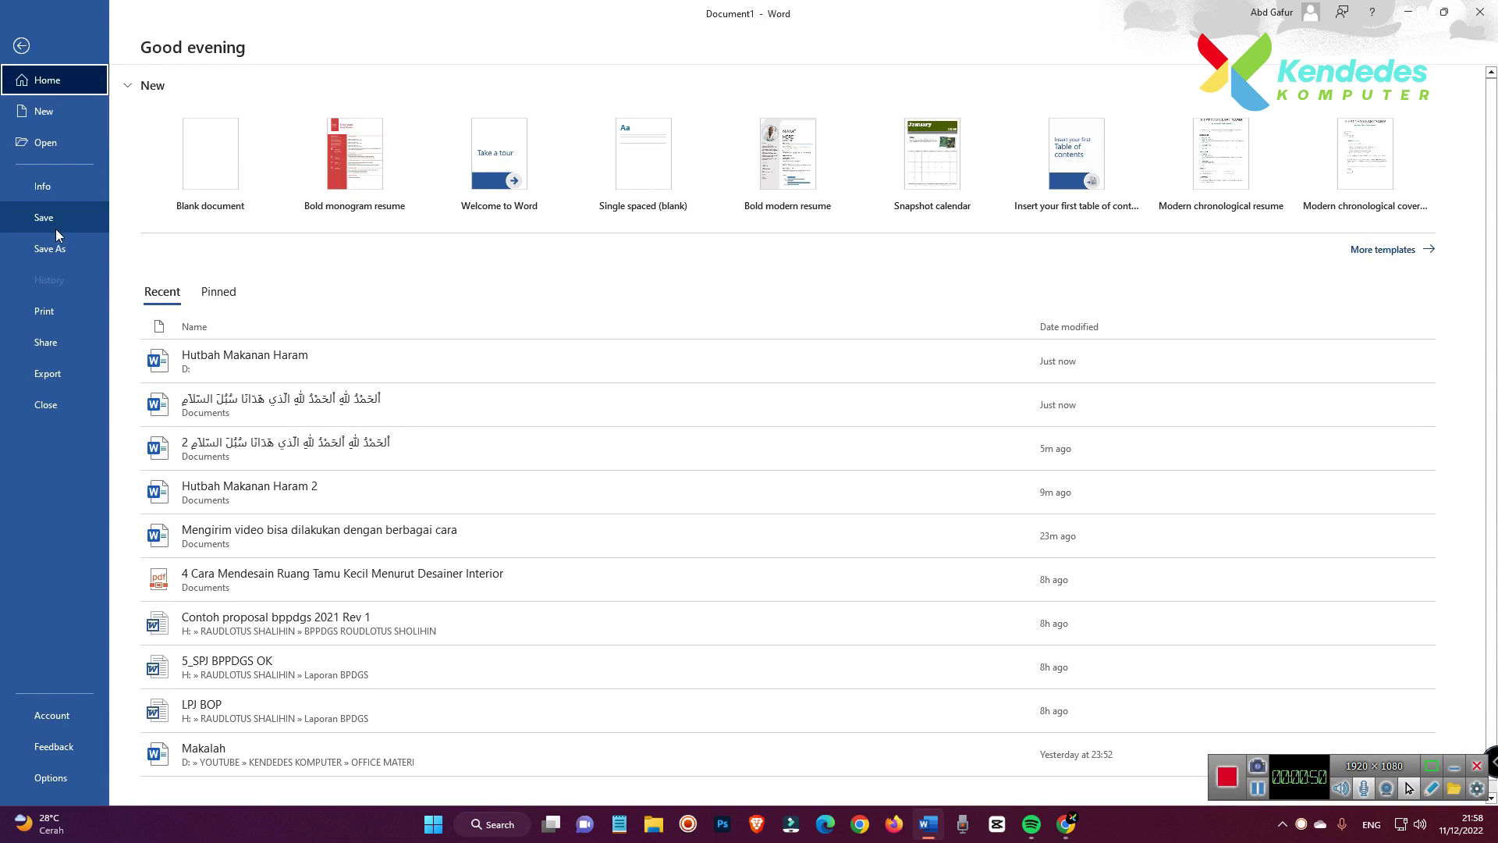
{"action": "left_click", "coordinate": [59, 191]}
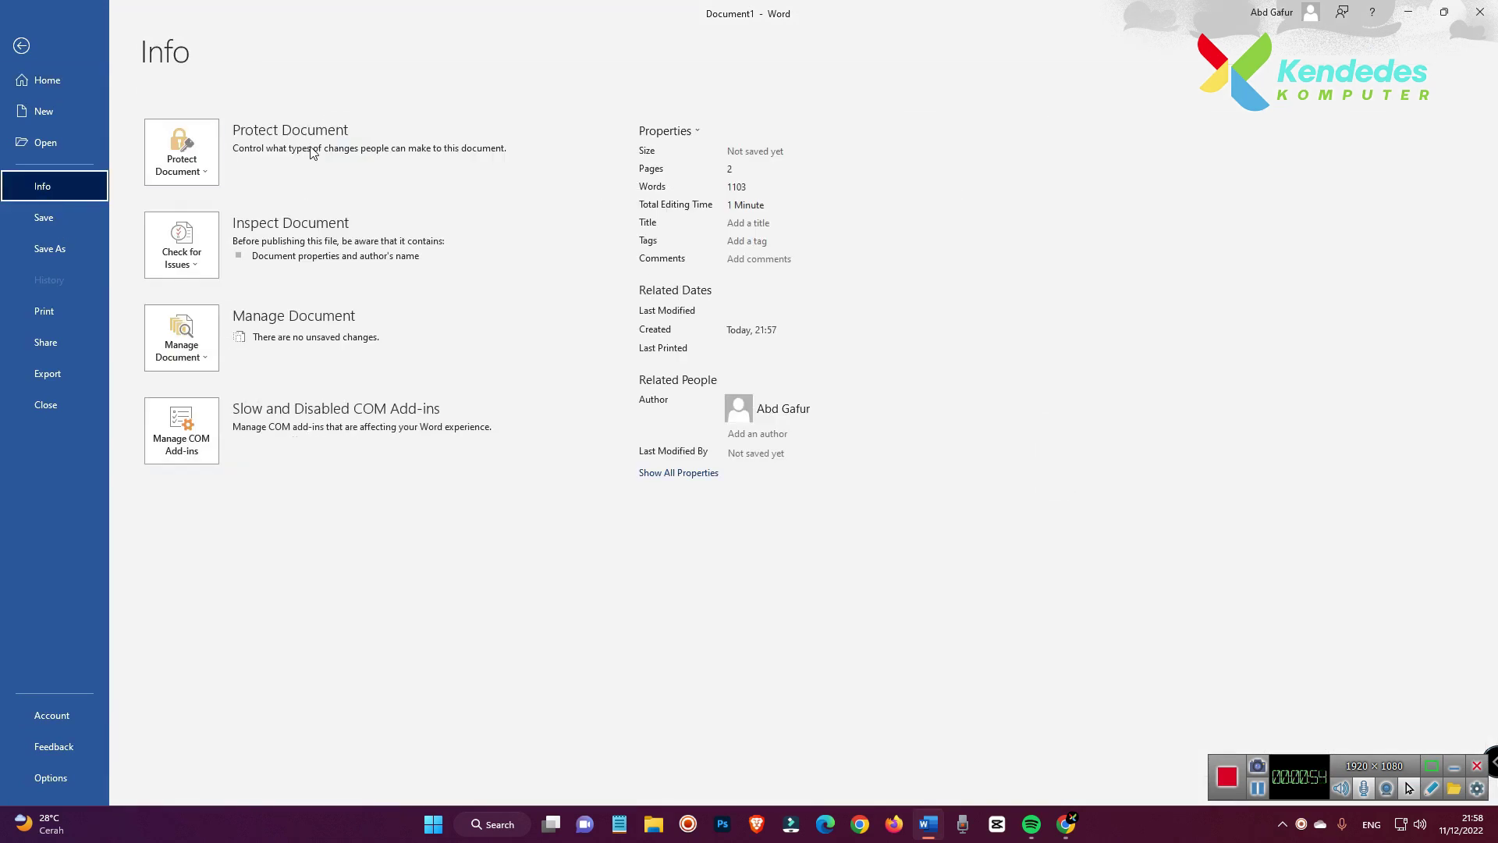
{"action": "left_click", "coordinate": [196, 178]}
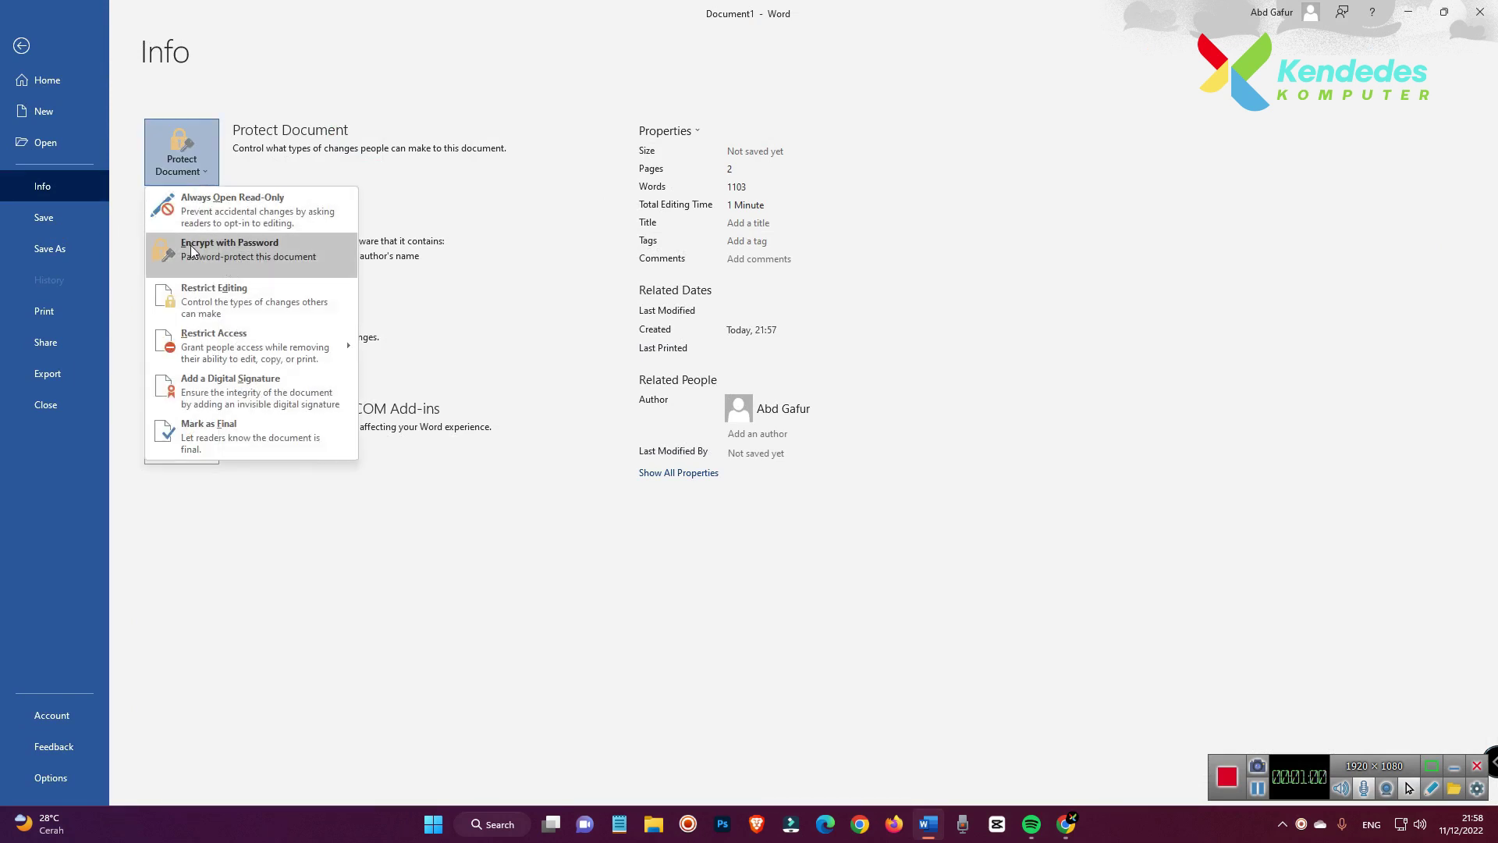
{"action": "left_click", "coordinate": [259, 256]}
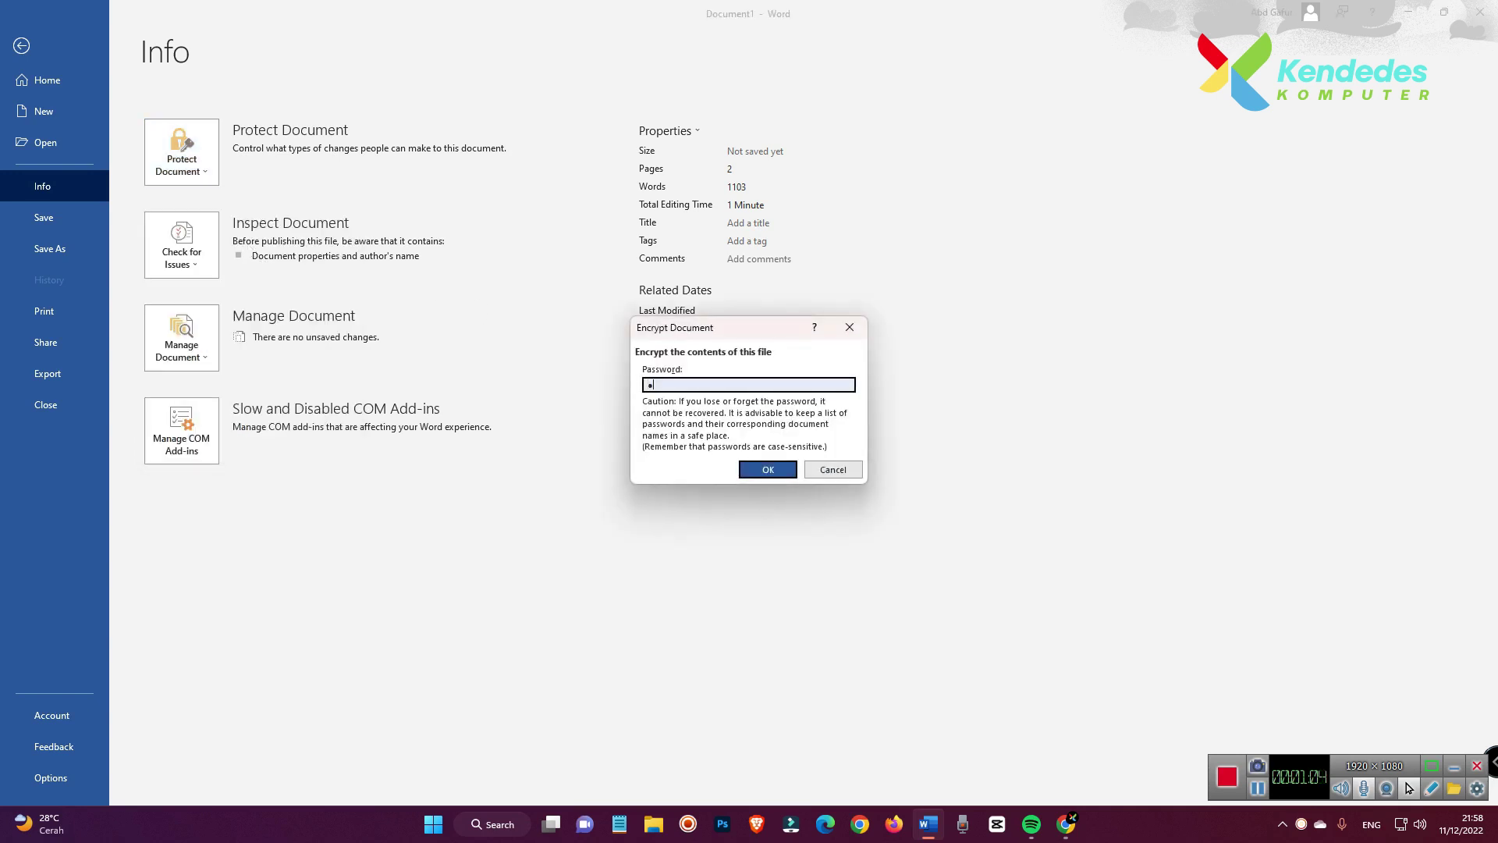
{"action": "left_click", "coordinate": [748, 472]}
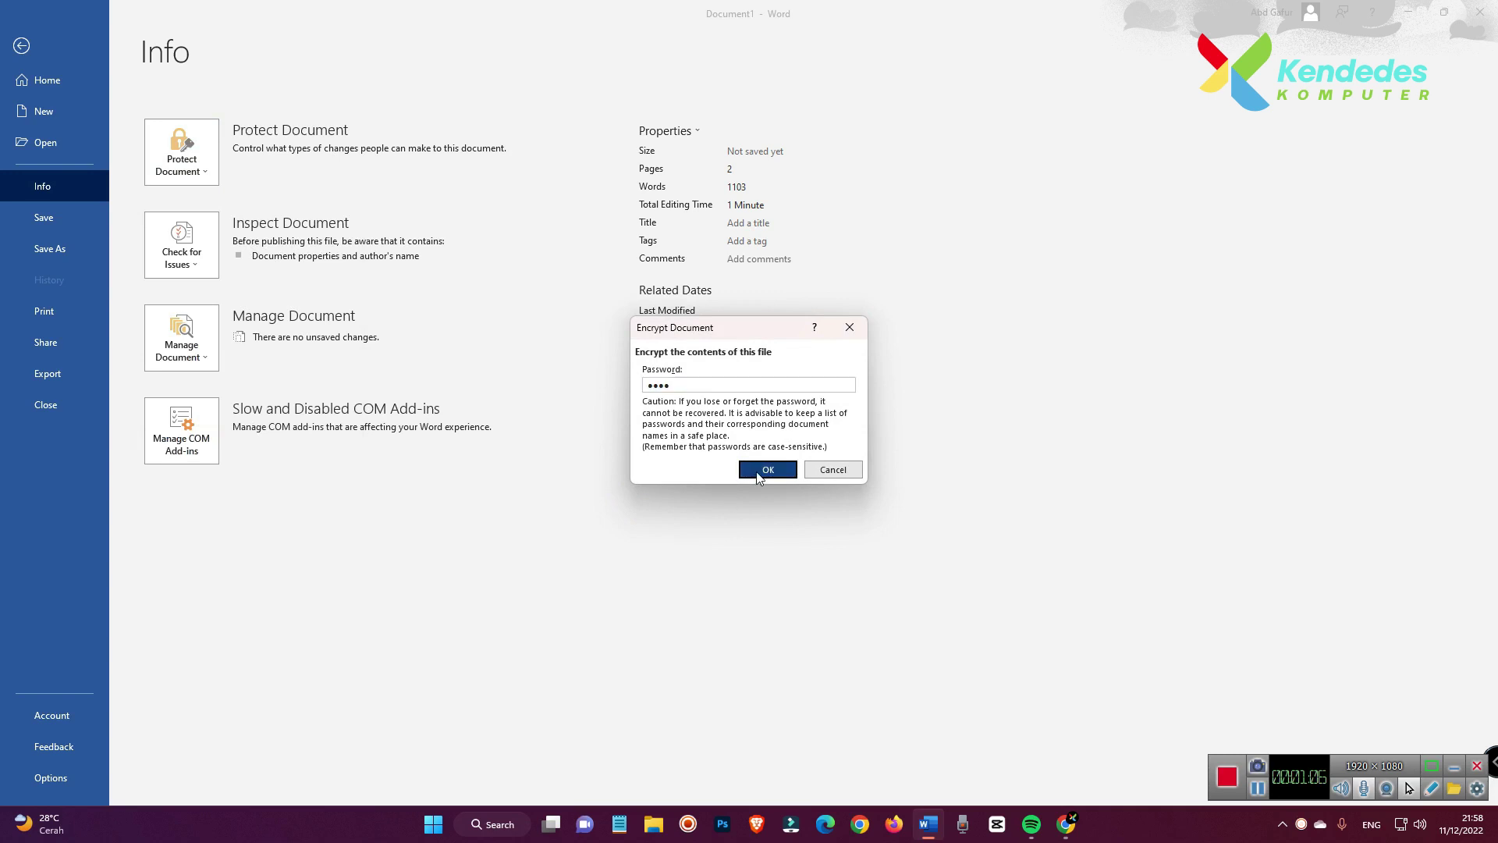
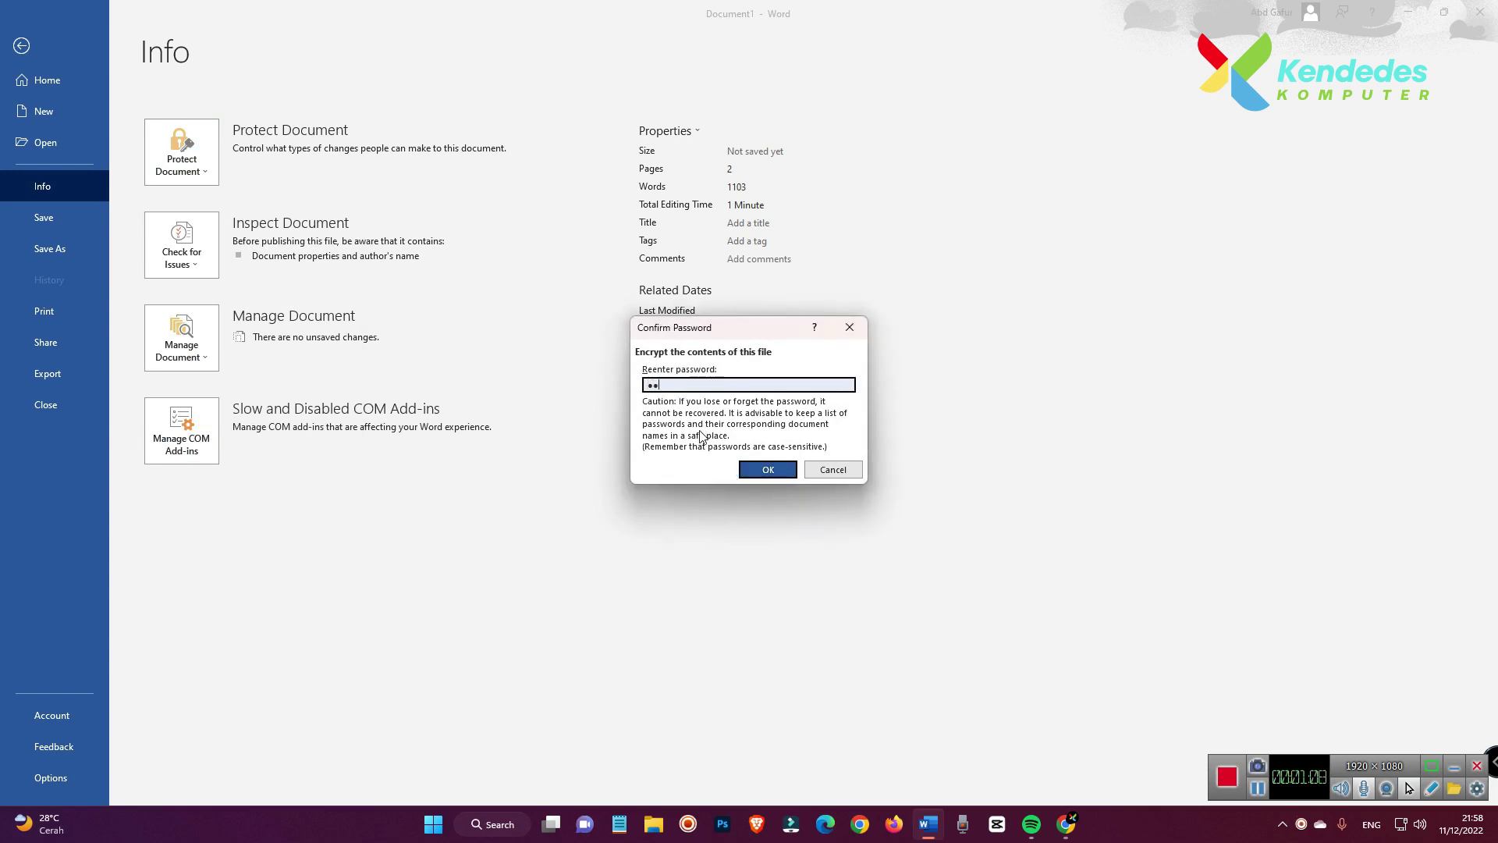
{"action": "left_click", "coordinate": [773, 472]}
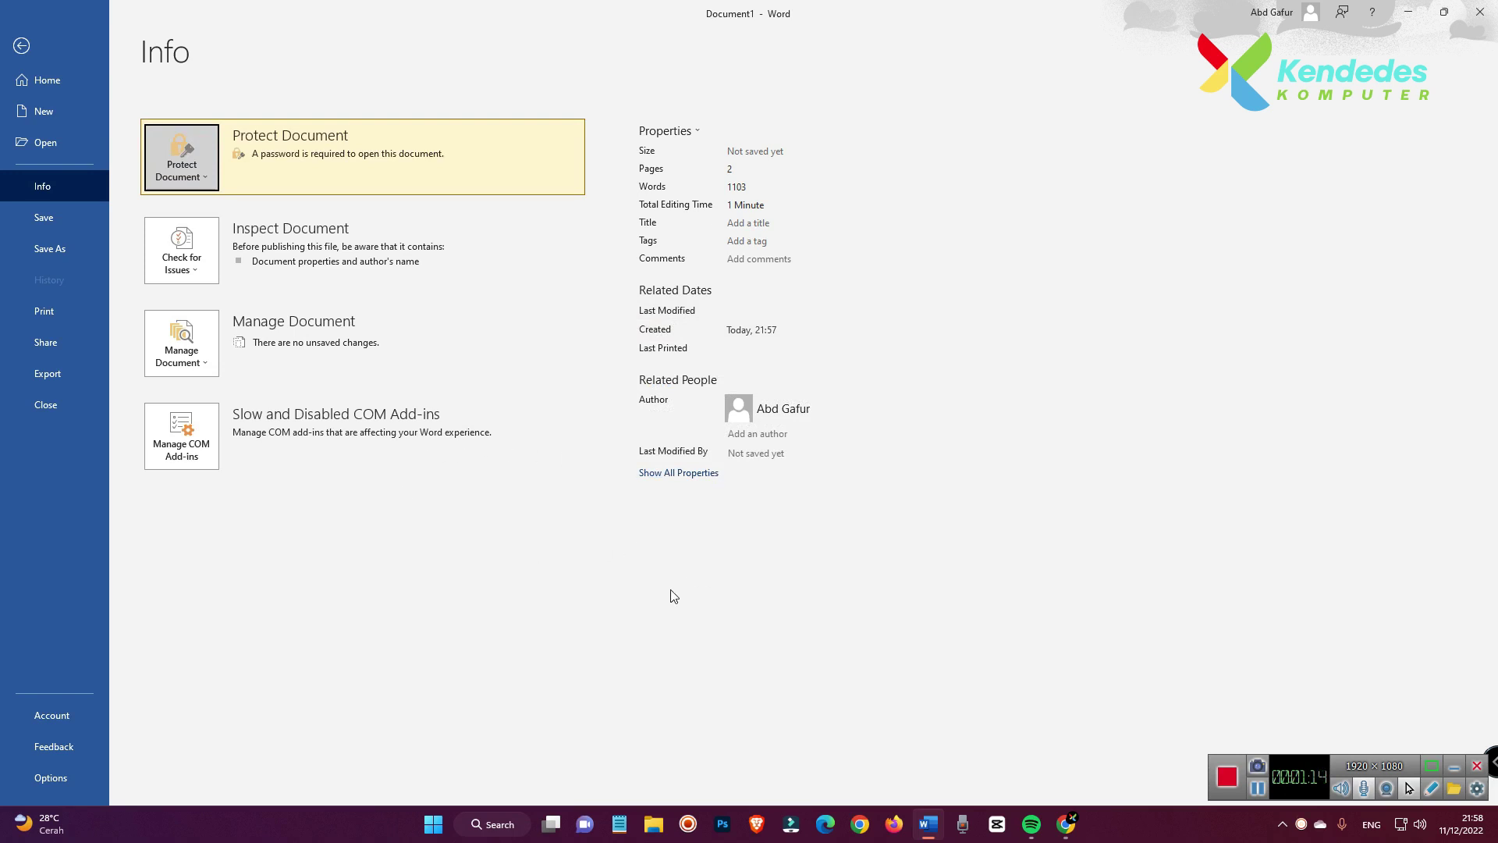
{"action": "left_click", "coordinate": [22, 49]}
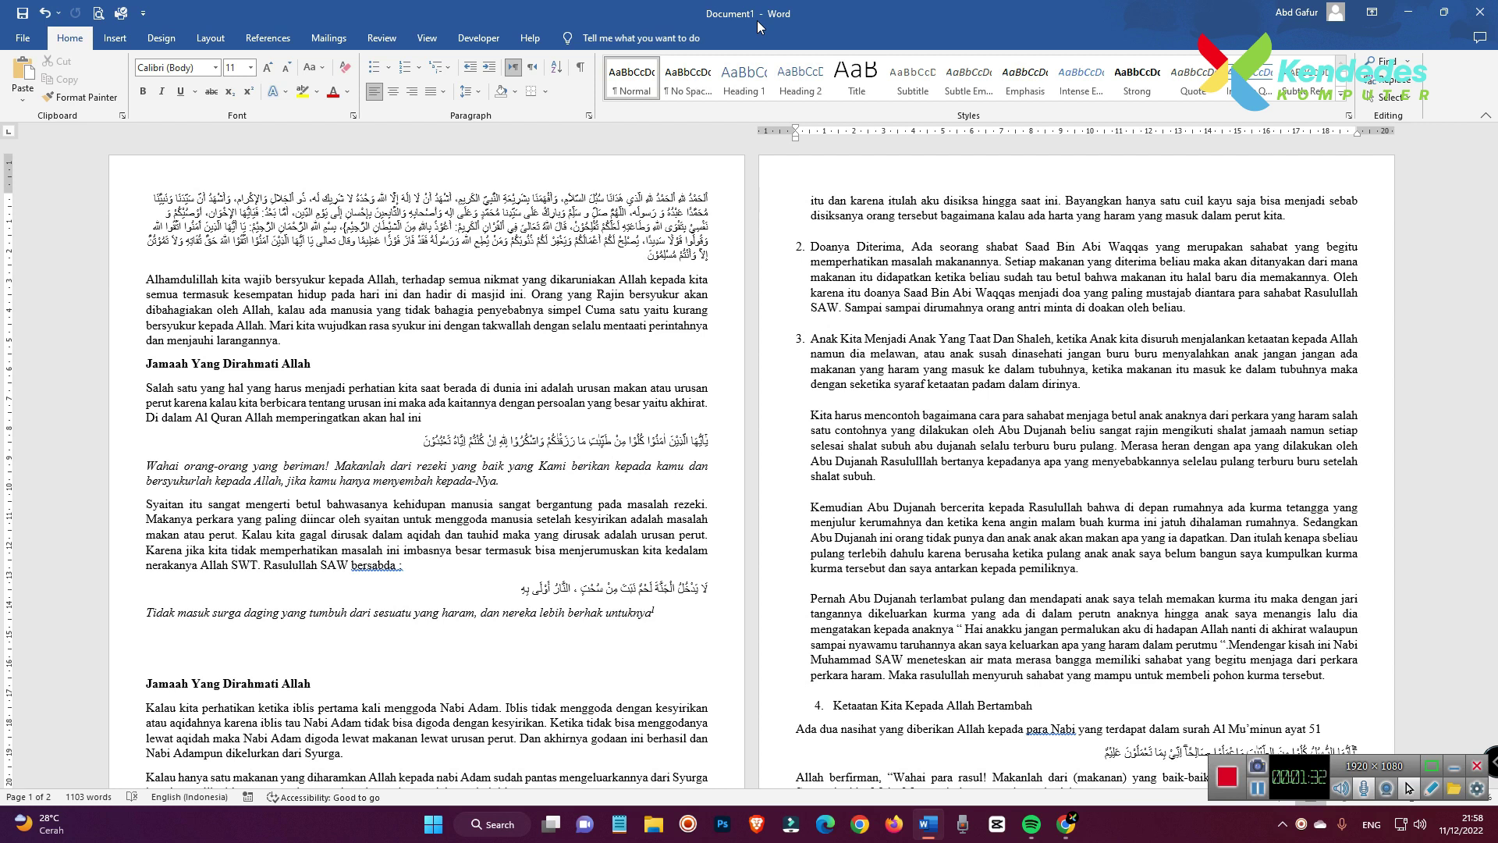
Step: Check the protection status on the Info page, then go to the Save As page
{"action": "left_click", "coordinate": [23, 39]}
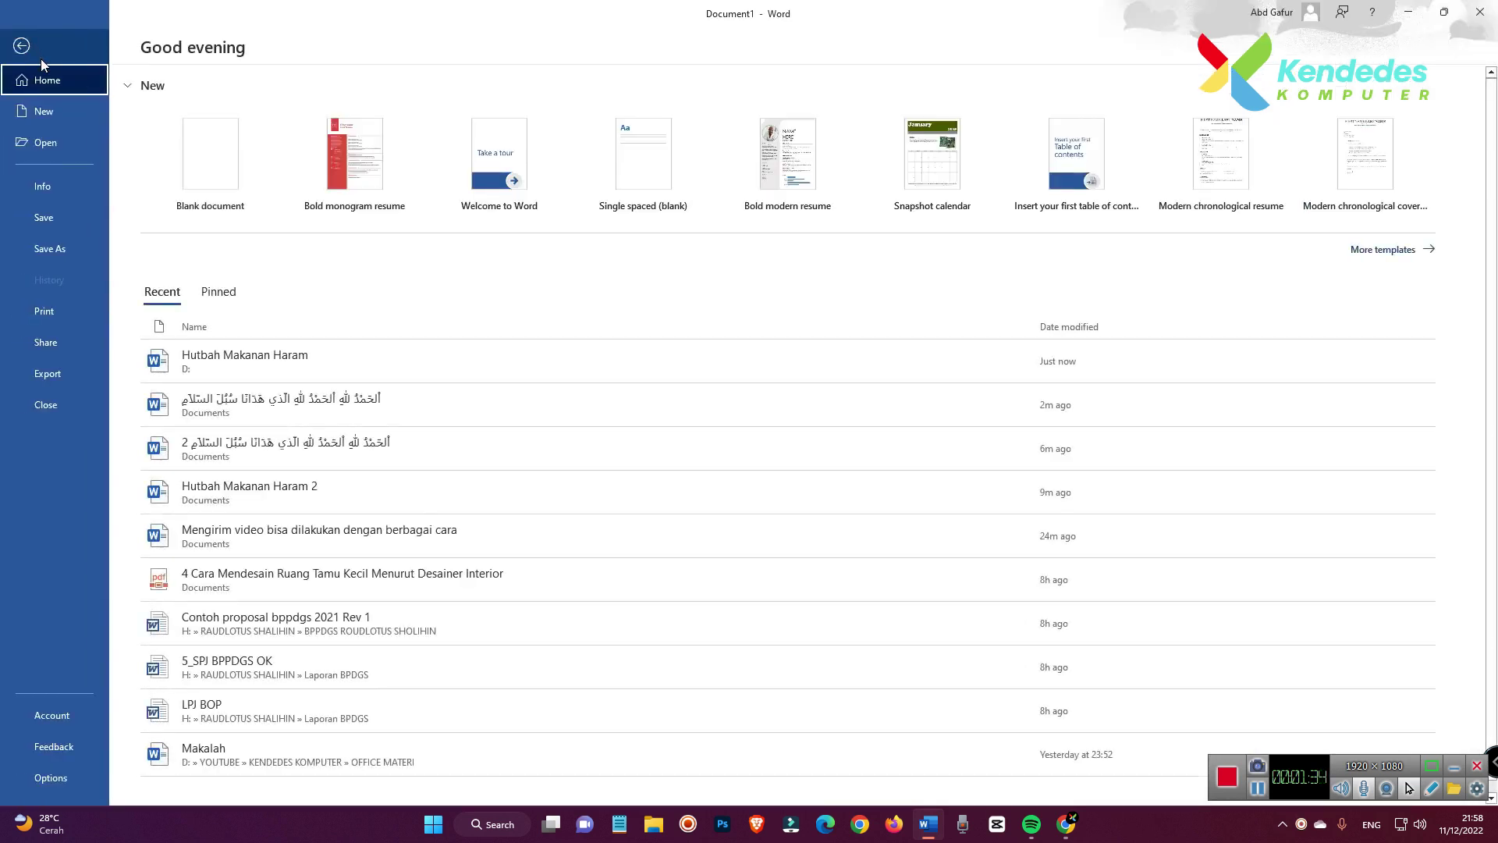
{"action": "left_click", "coordinate": [48, 195]}
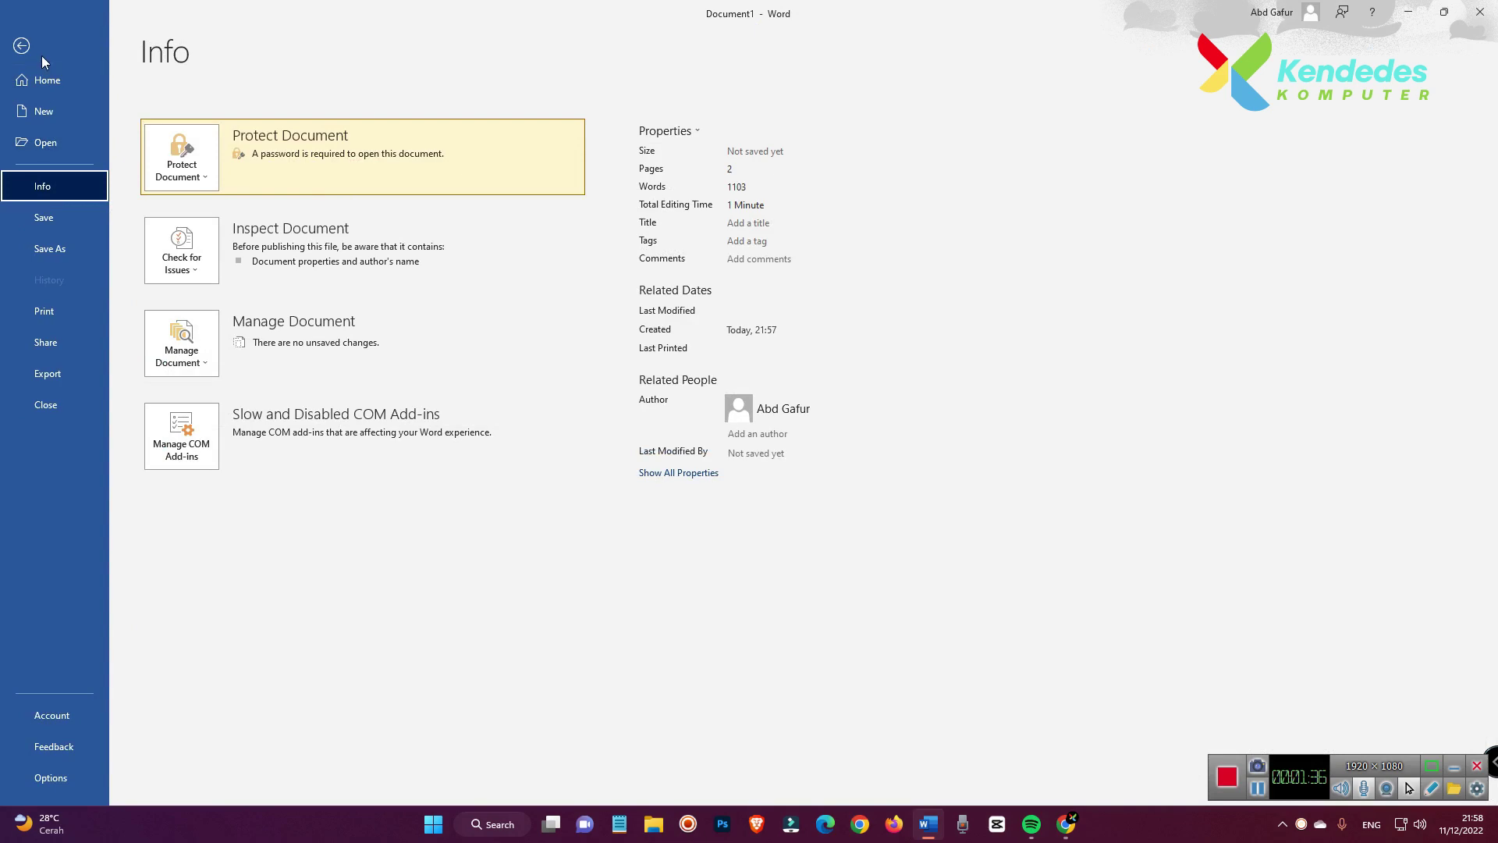
{"action": "left_click", "coordinate": [22, 46]}
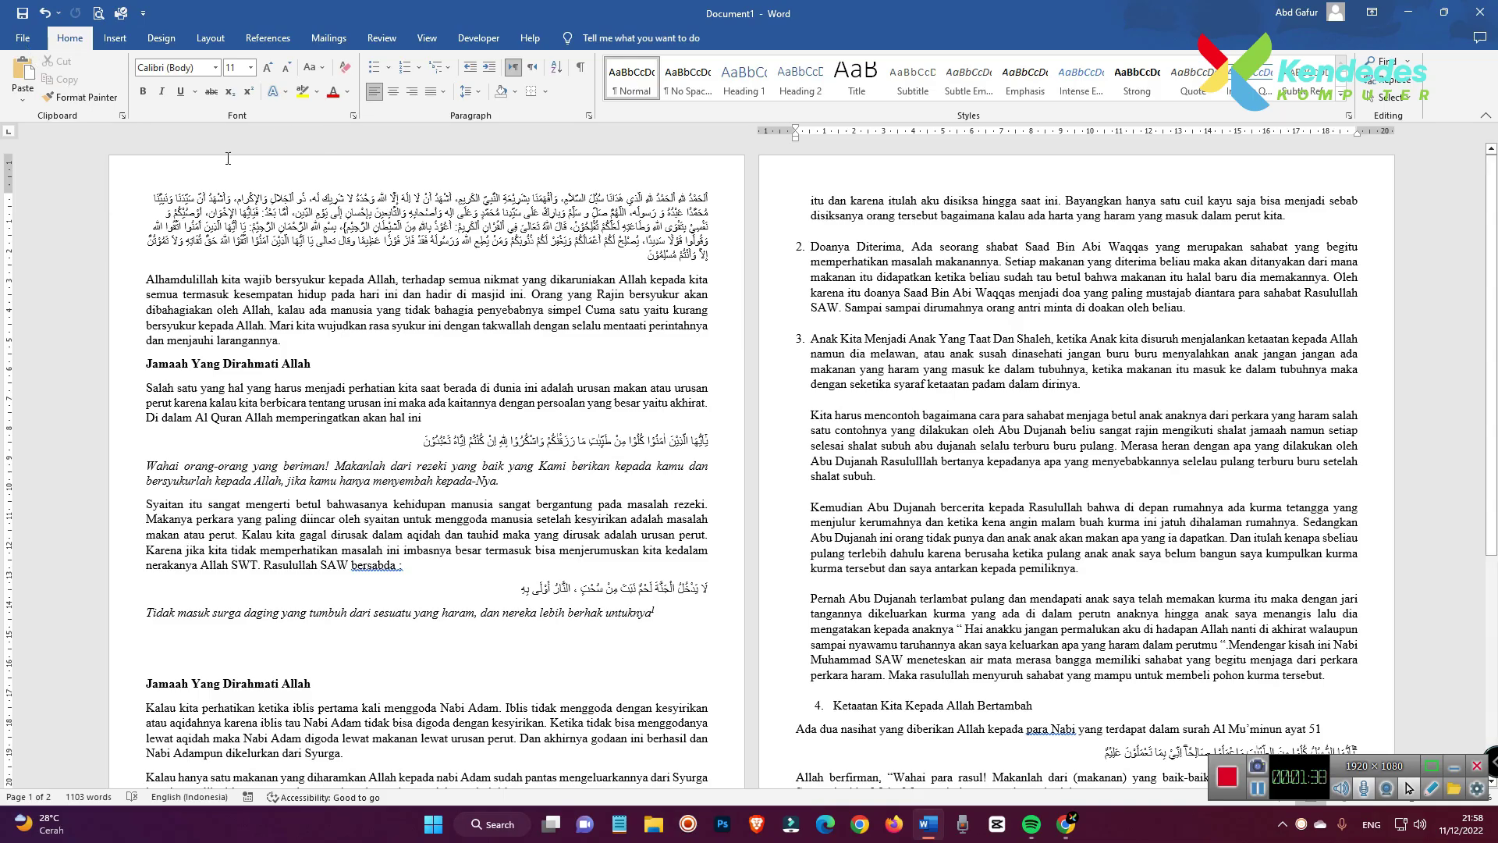
{"action": "left_click", "coordinate": [22, 43]}
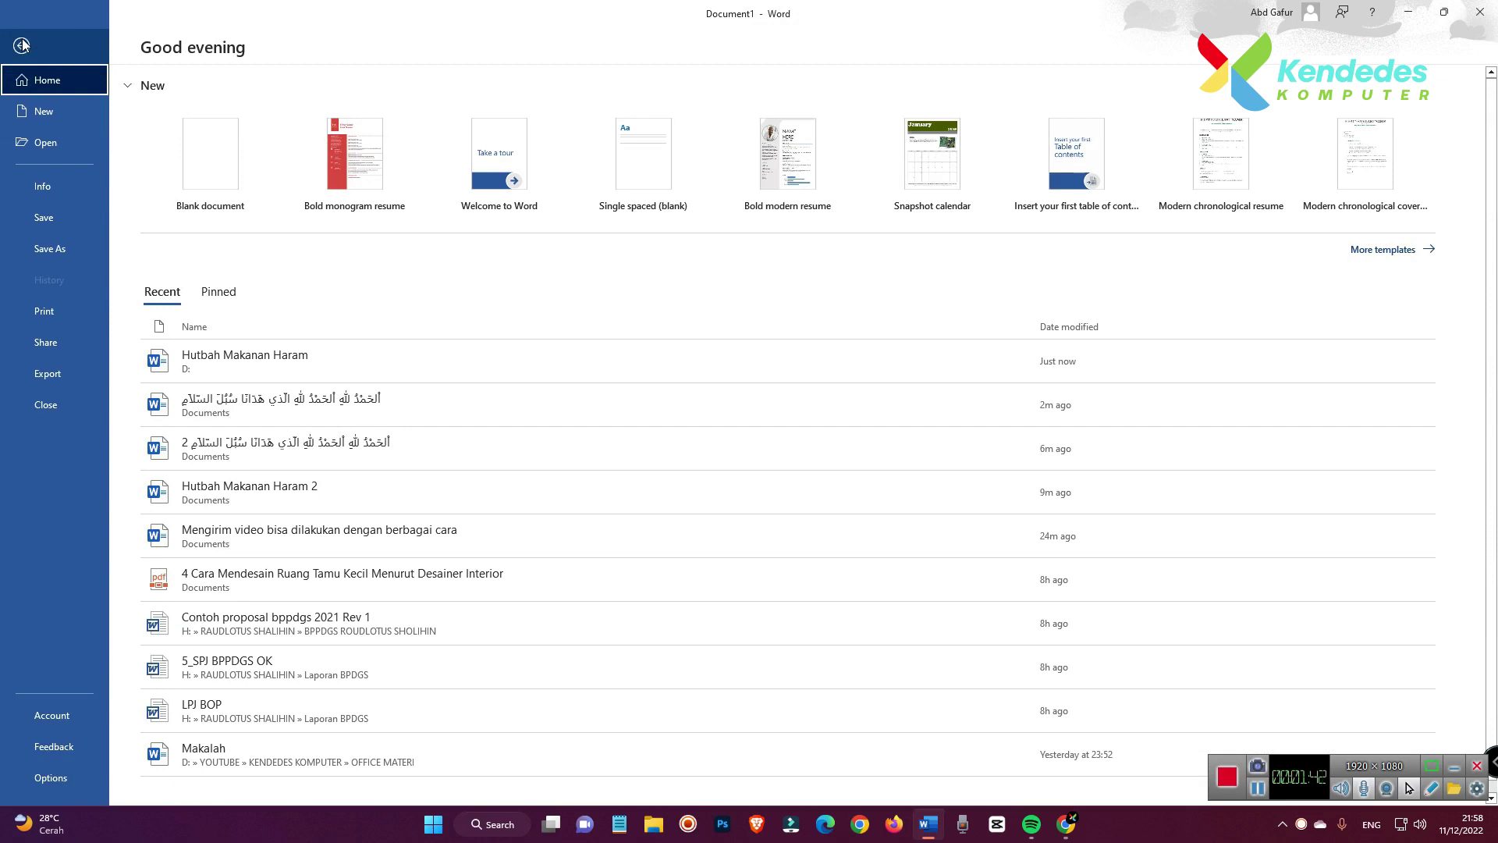
{"action": "left_click", "coordinate": [61, 220]}
Step: In the Save As dialog, choose the Documents folder and enter 'Hutbah' as the file name
{"action": "left_click", "coordinate": [61, 221]}
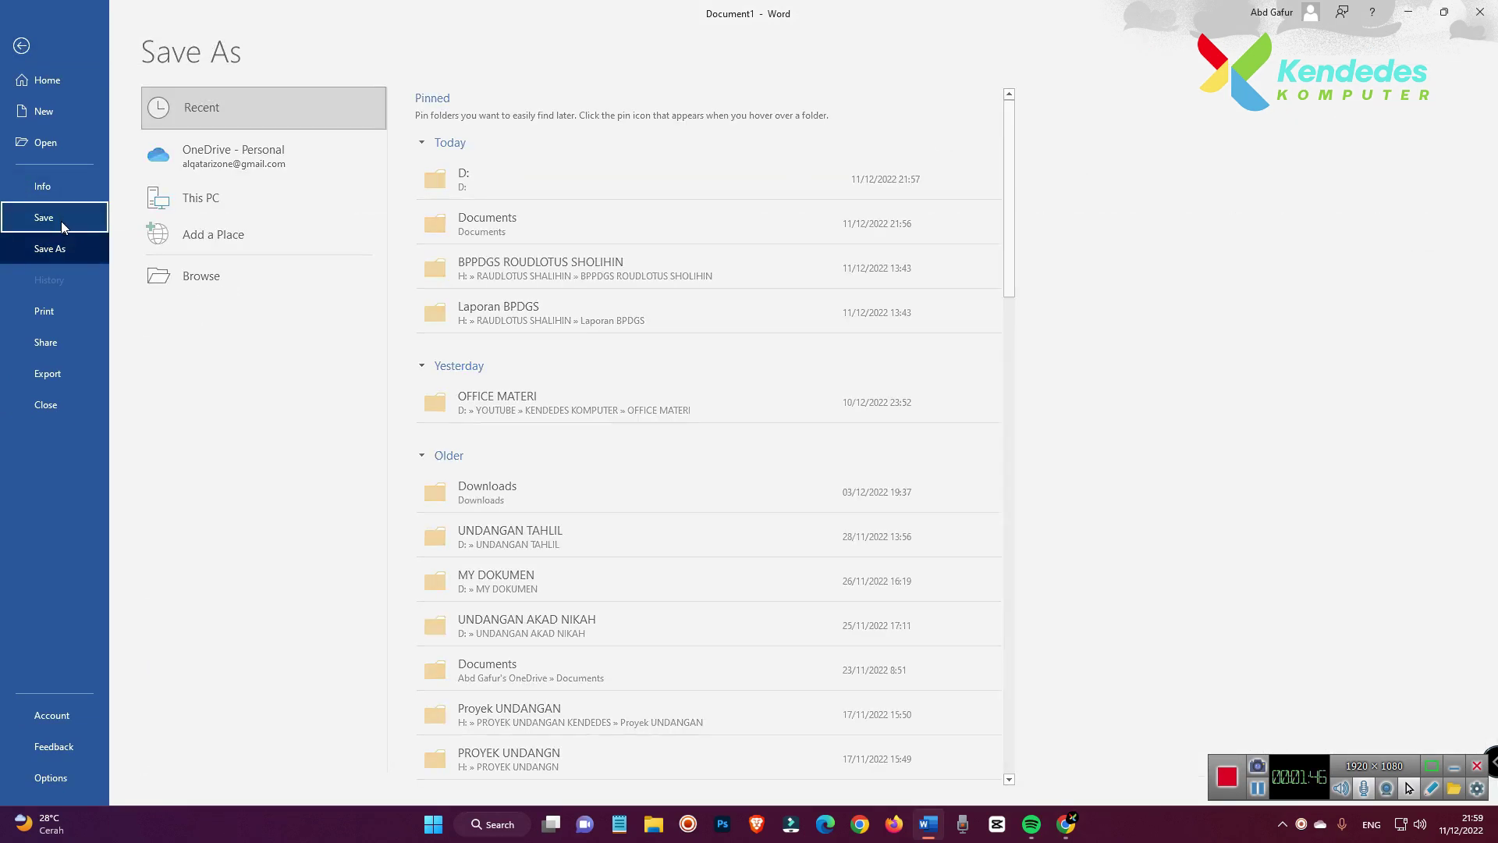
{"action": "left_click", "coordinate": [208, 279]}
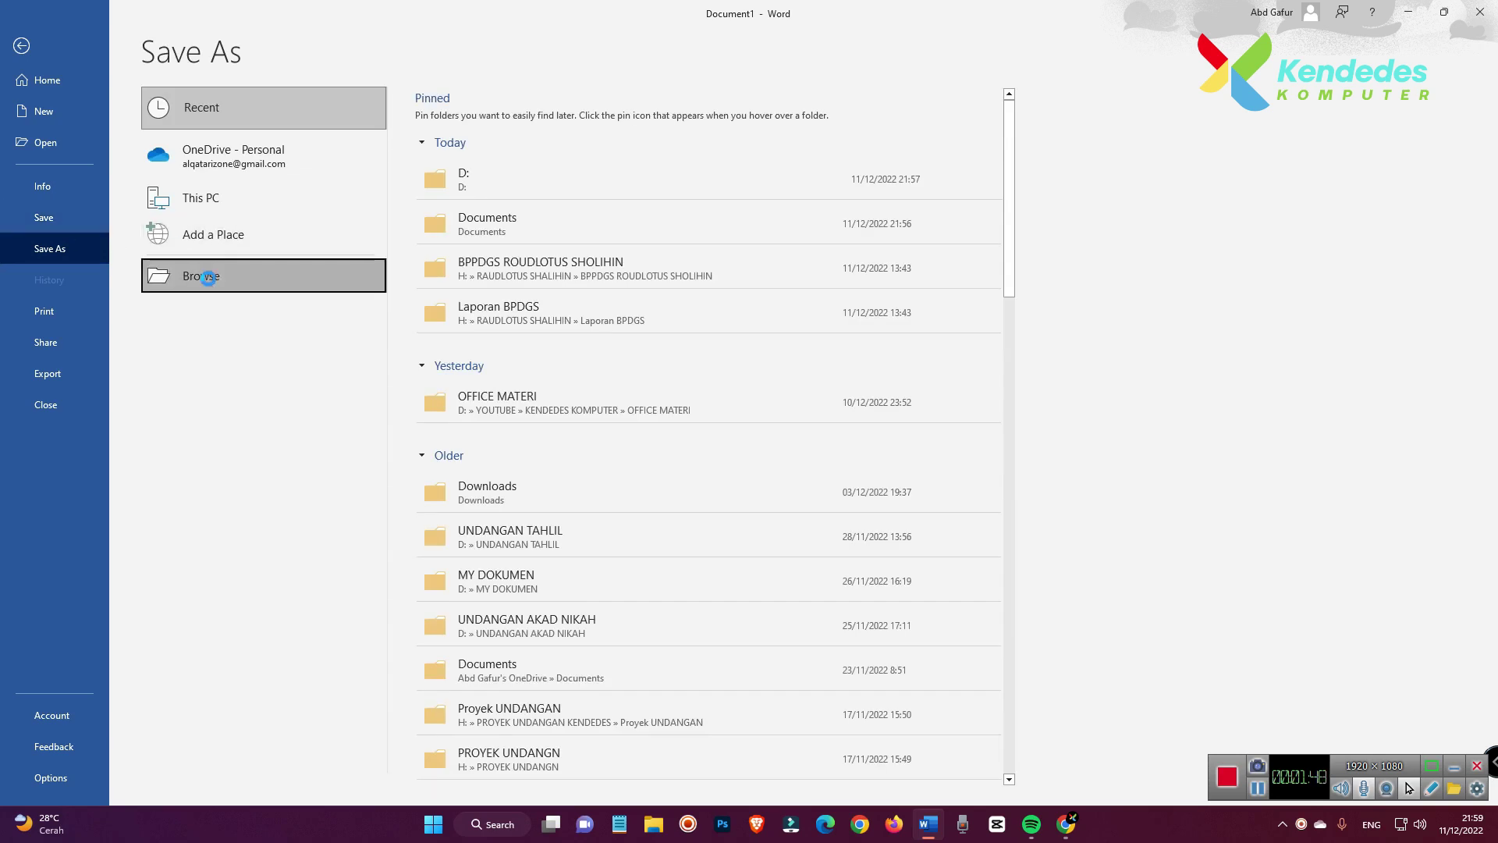
{"action": "scroll", "coordinate": [468, 422], "scroll_direction": "up", "scroll_amount": 3}
{"action": "scroll", "coordinate": [468, 421], "scroll_direction": "up", "scroll_amount": 3}
{"action": "scroll", "coordinate": [464, 429], "scroll_direction": "down", "scroll_amount": 1}
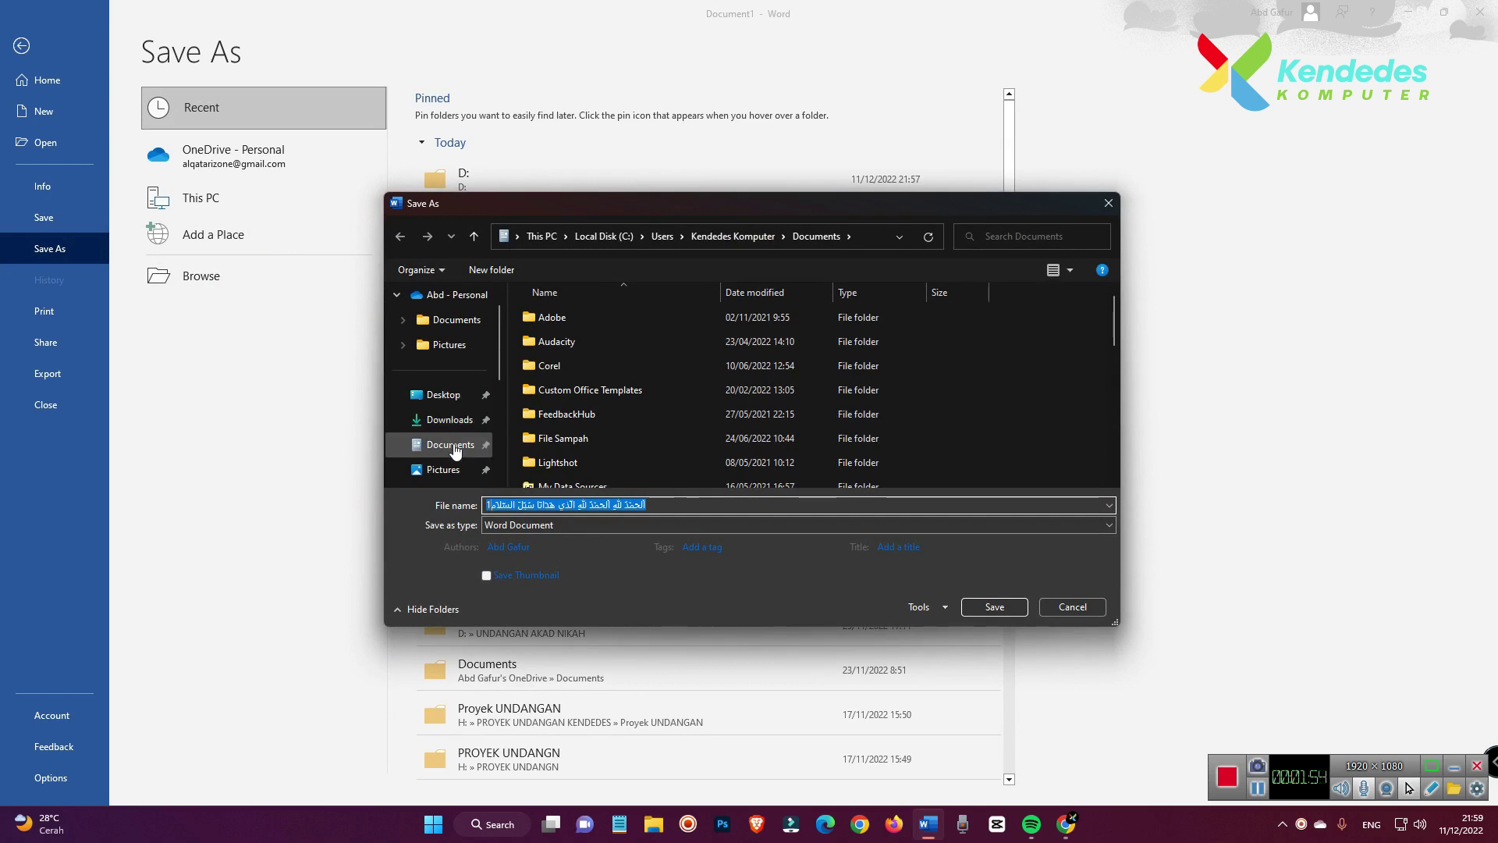
{"action": "left_click", "coordinate": [454, 446]}
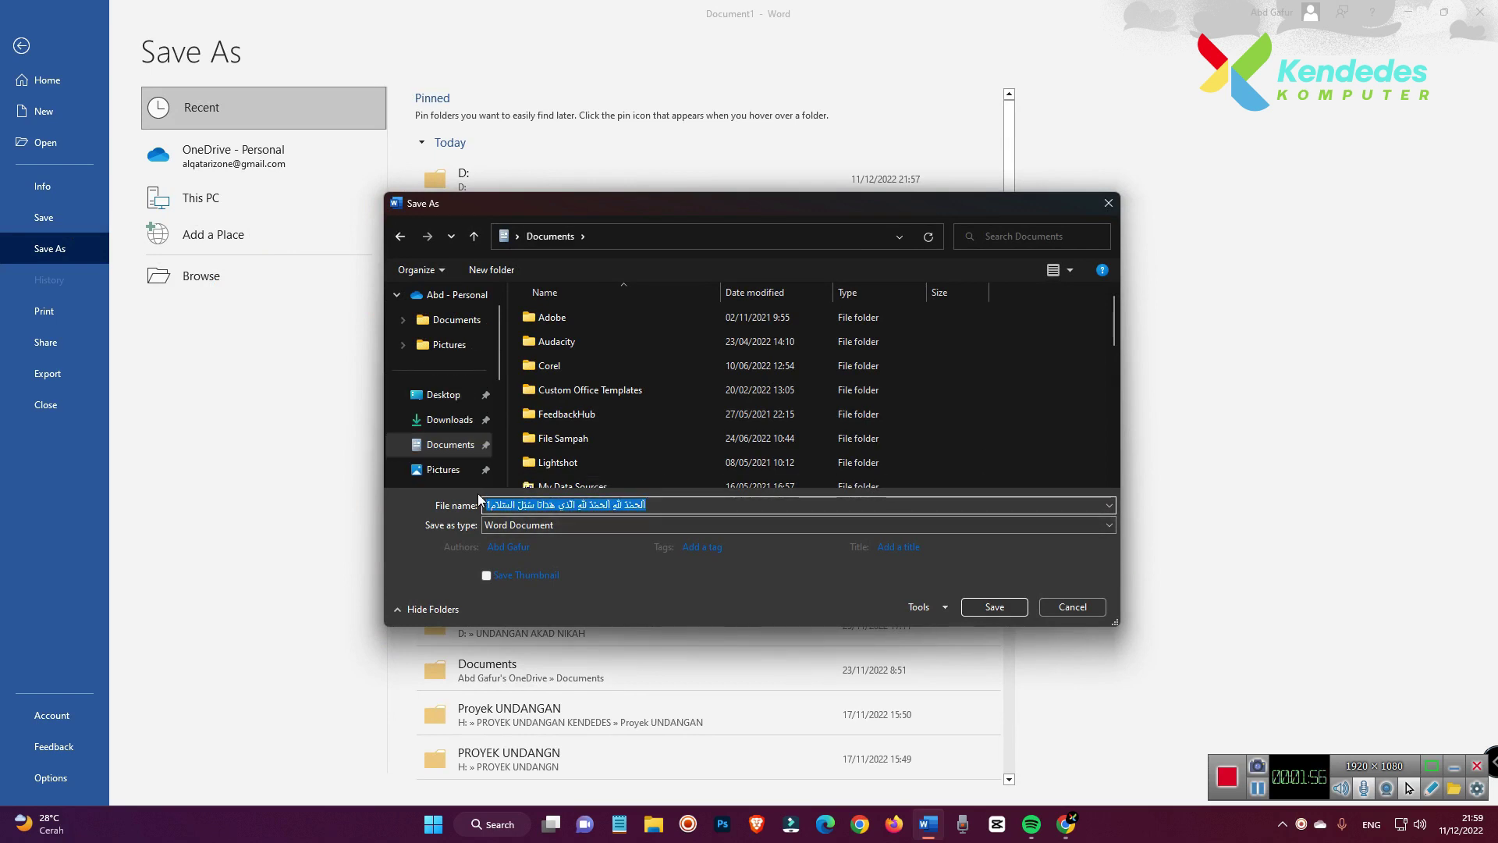
{"action": "type", "text": "Hutbah"}
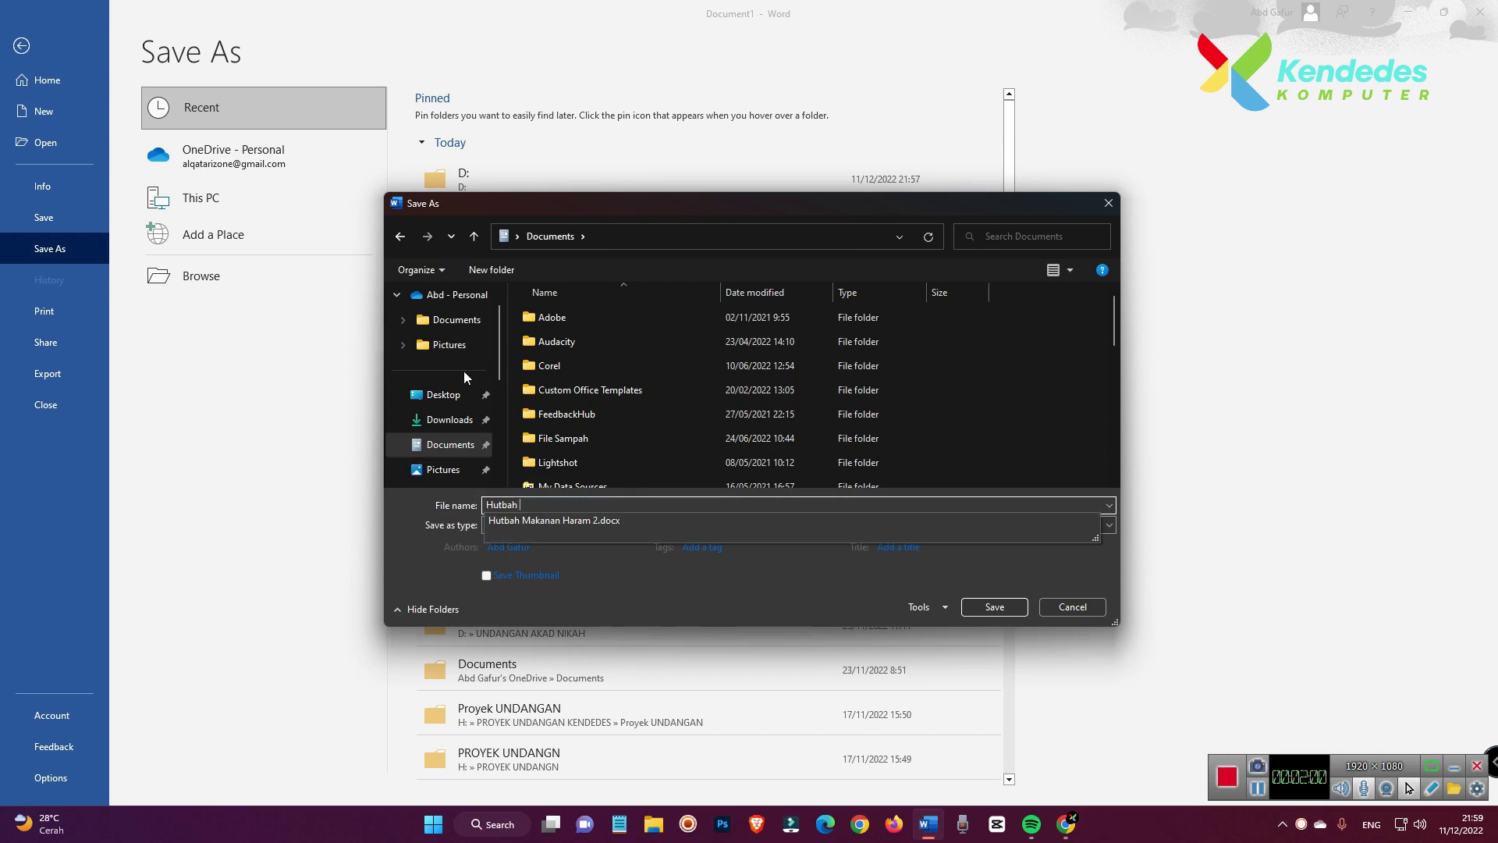
{"action": "left_click", "coordinate": [621, 602]}
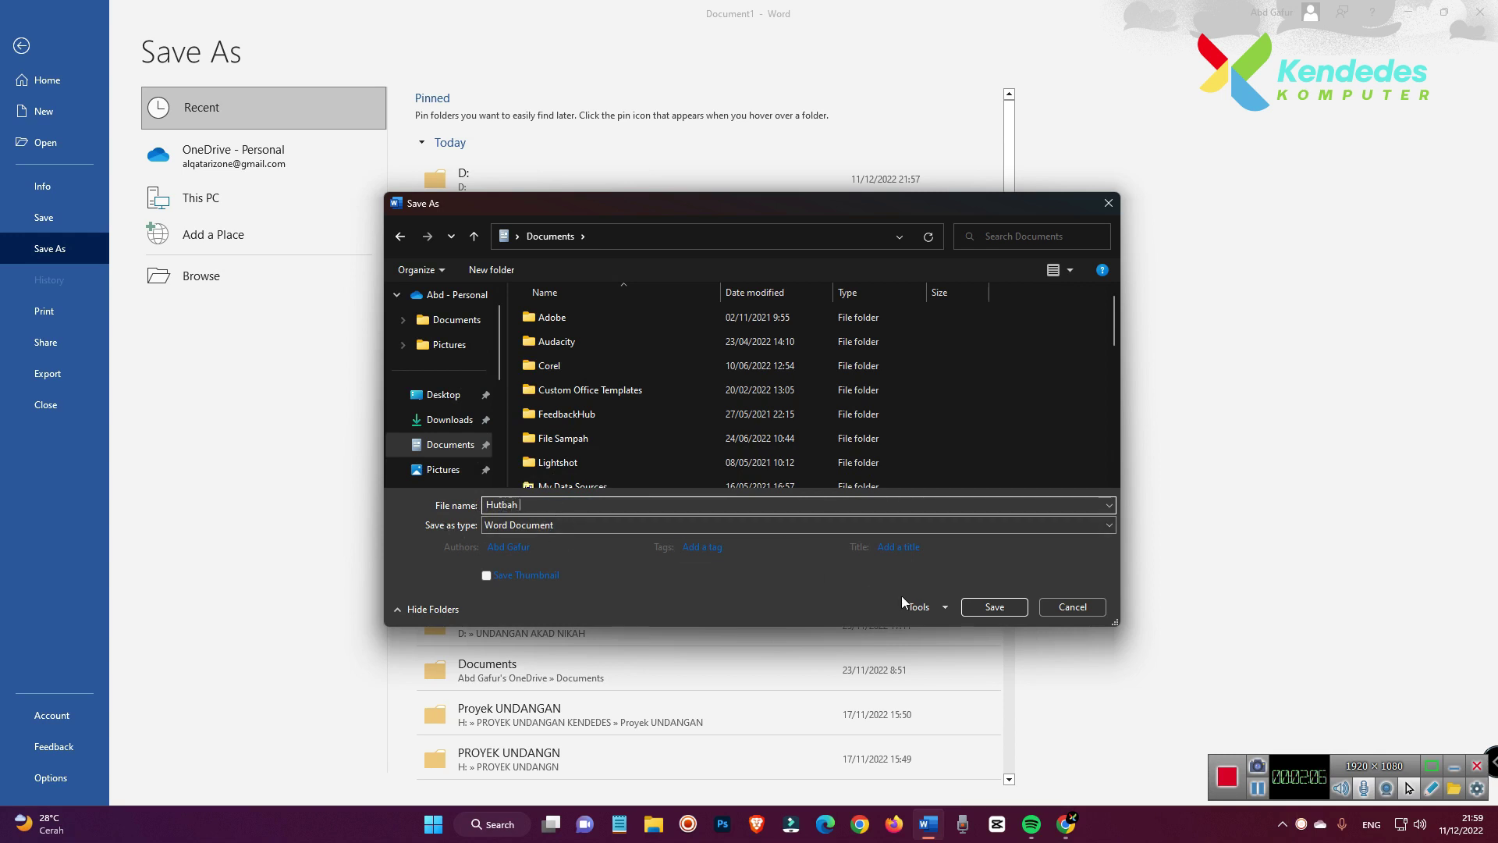
Step: In the Save As General Options, set a password to open and a password to modify
{"action": "left_click", "coordinate": [920, 607]}
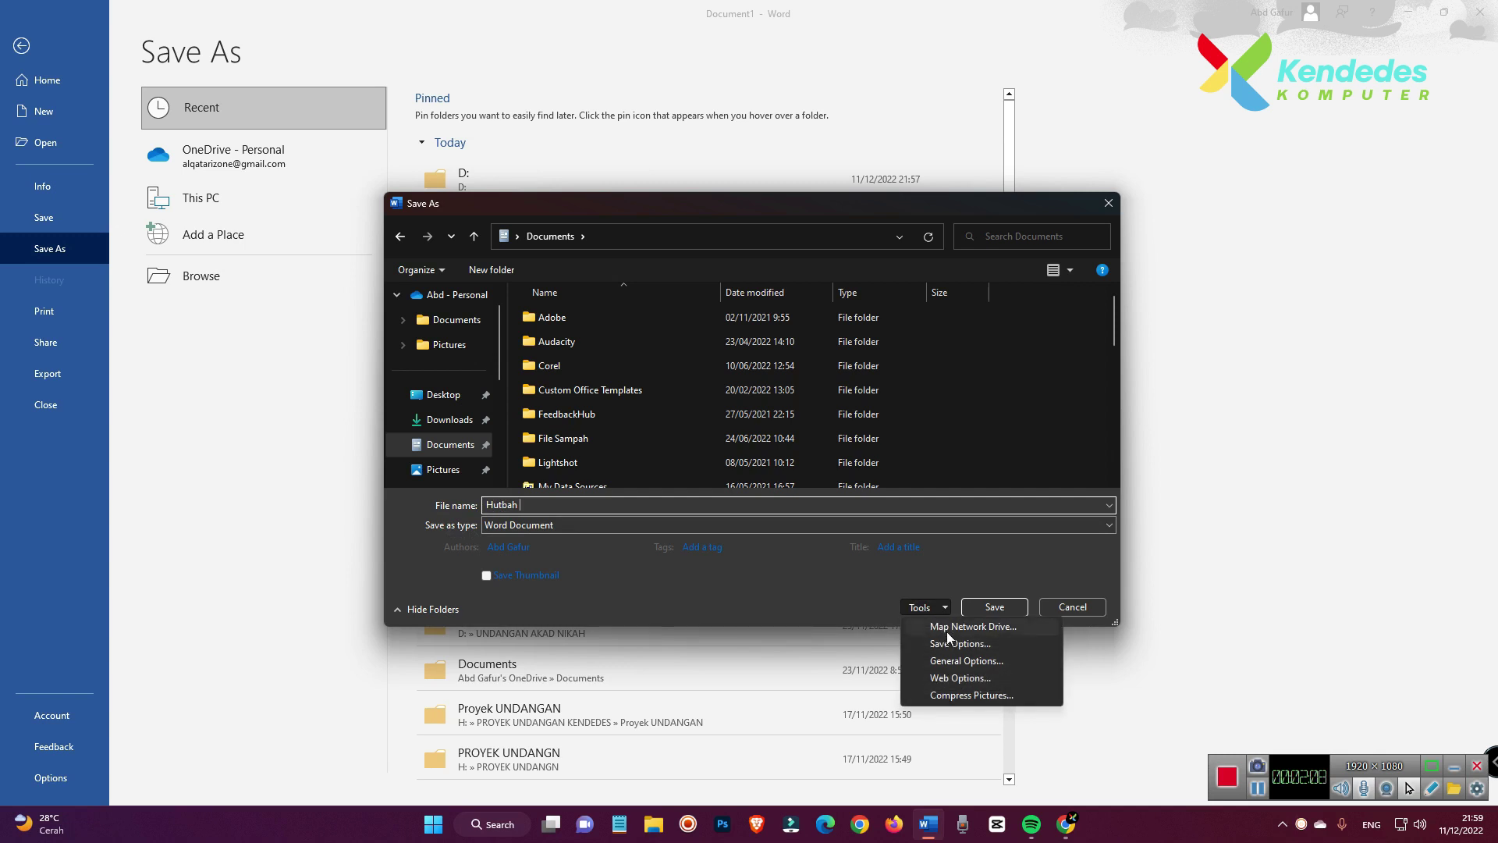
{"action": "left_click", "coordinate": [957, 660]}
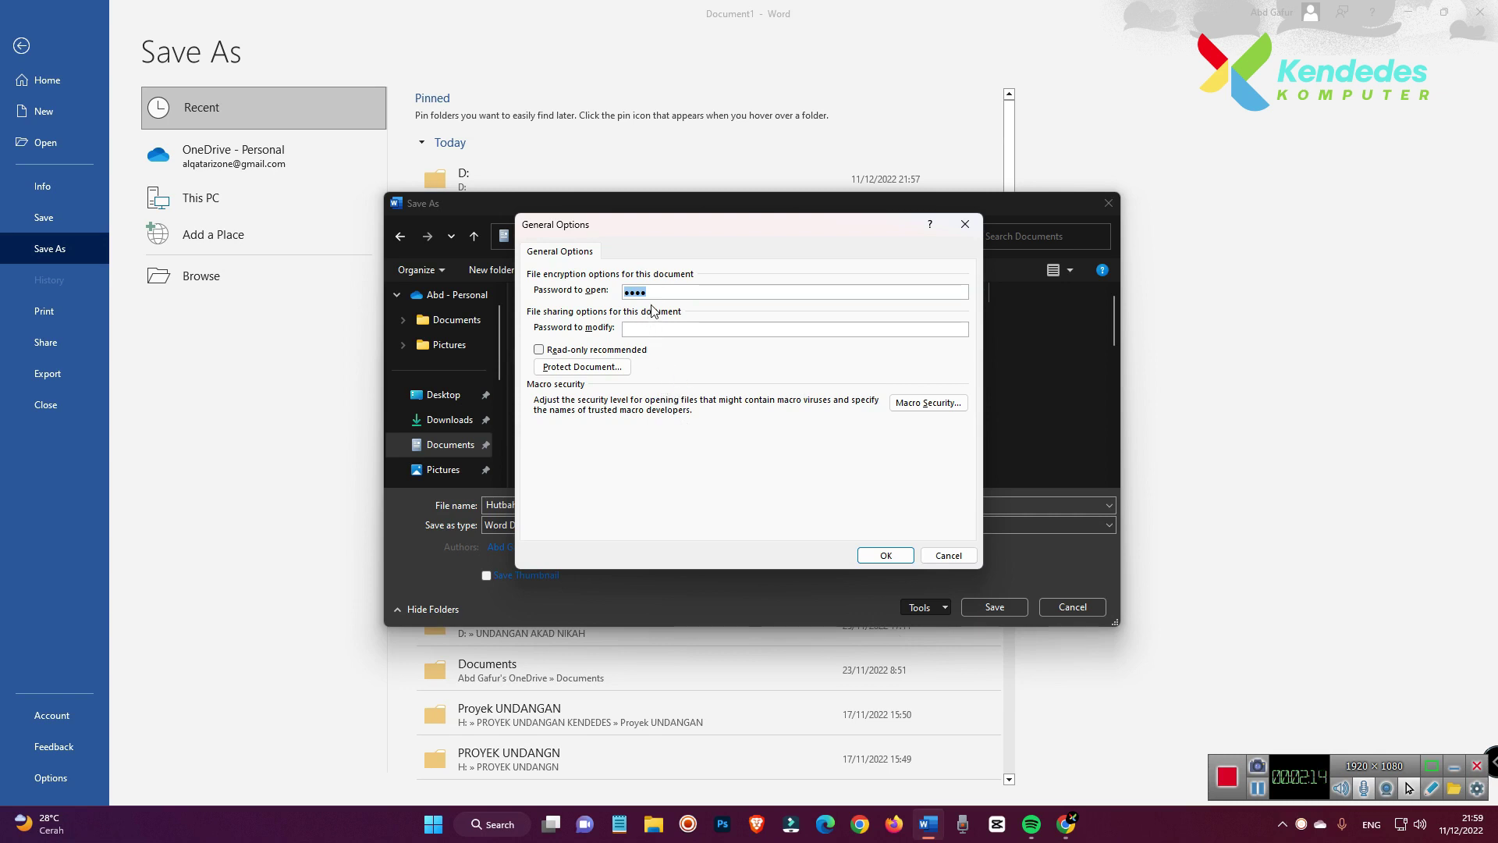
{"action": "left_click", "coordinate": [658, 329]}
{"action": "left_click", "coordinate": [886, 556]}
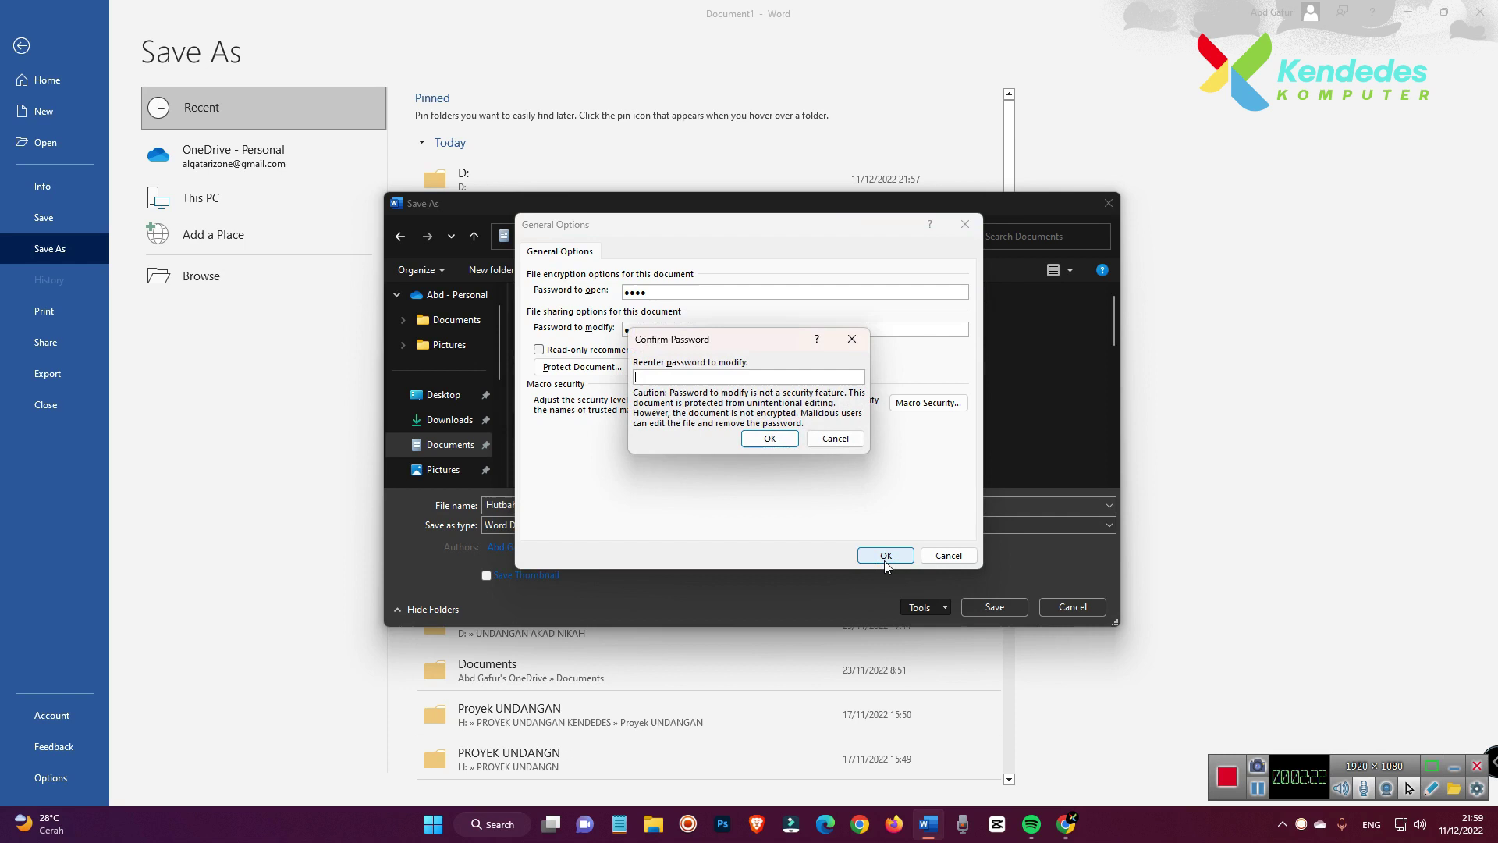
Step: Re-enter the modify password, save the file as Hutbah, and minimise Word
{"action": "left_click", "coordinate": [761, 438]}
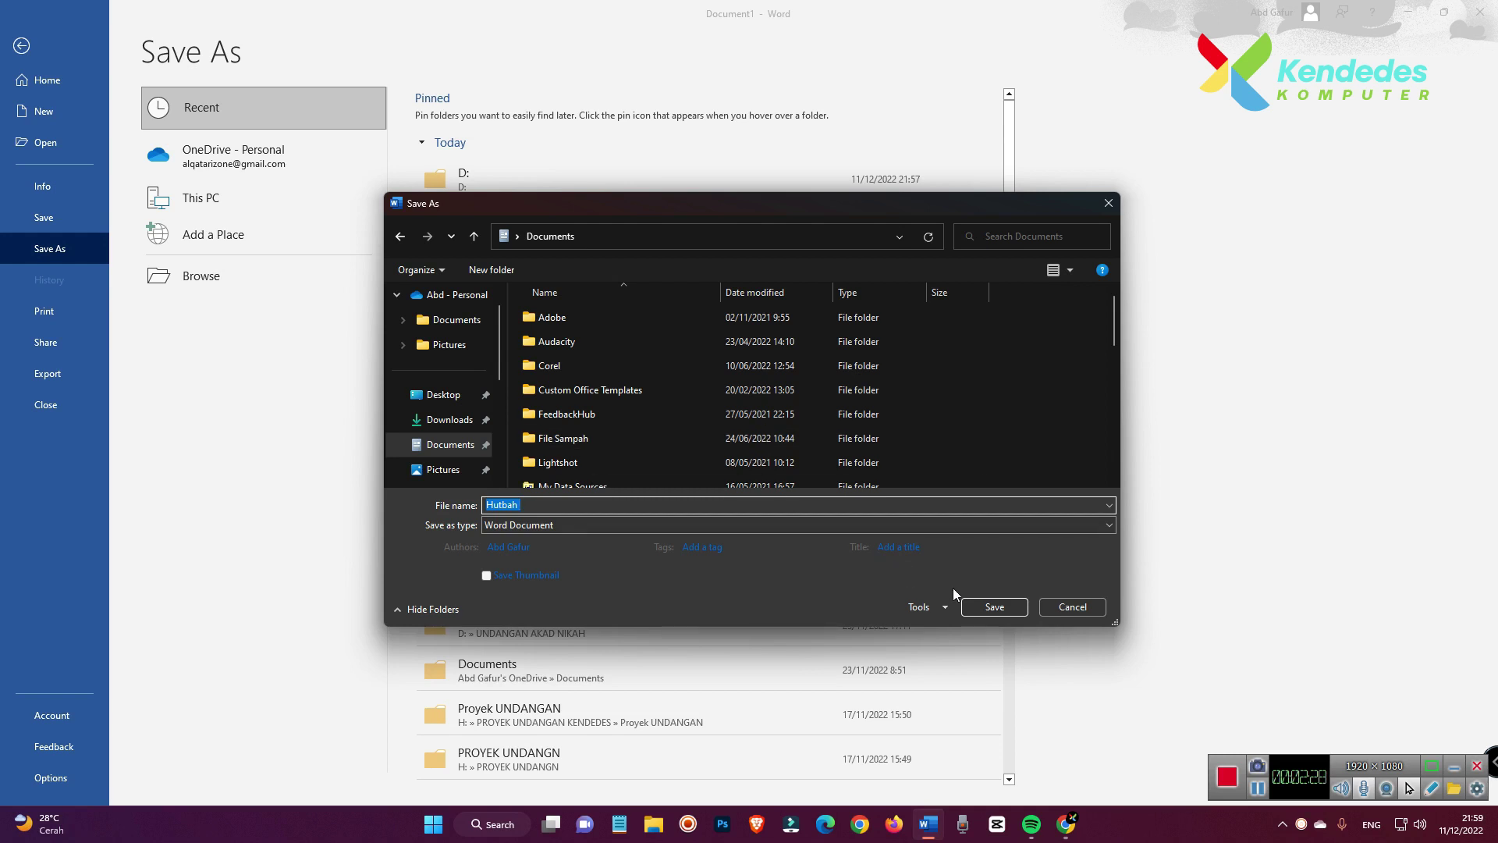
{"action": "left_click", "coordinate": [995, 608]}
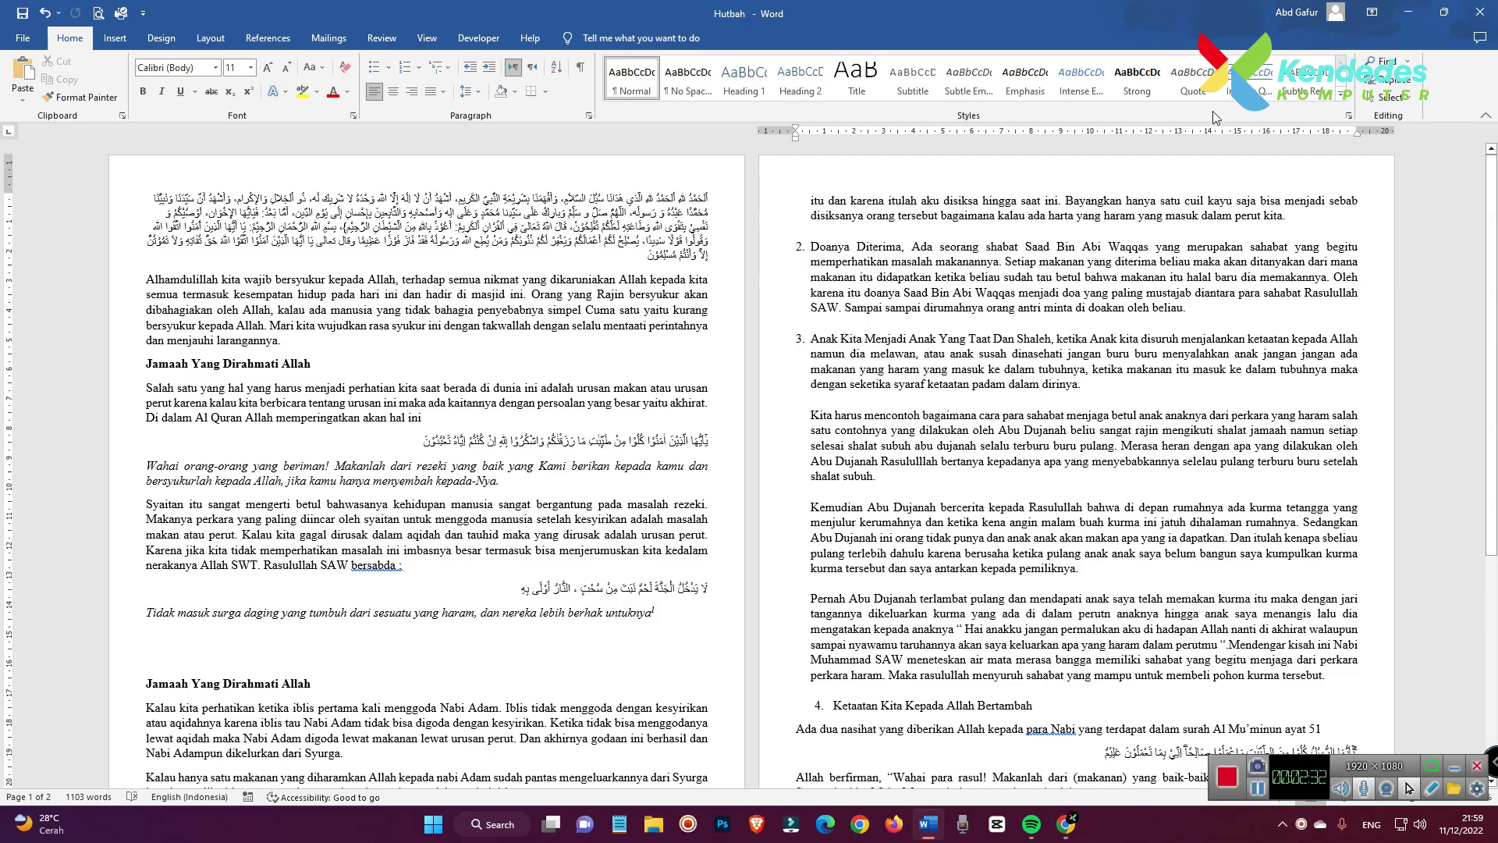
{"action": "left_click", "coordinate": [1480, 12]}
Step: Launch File Explorer, browse to Documents, and open the Hutbah Word file
{"action": "left_click", "coordinate": [653, 824]}
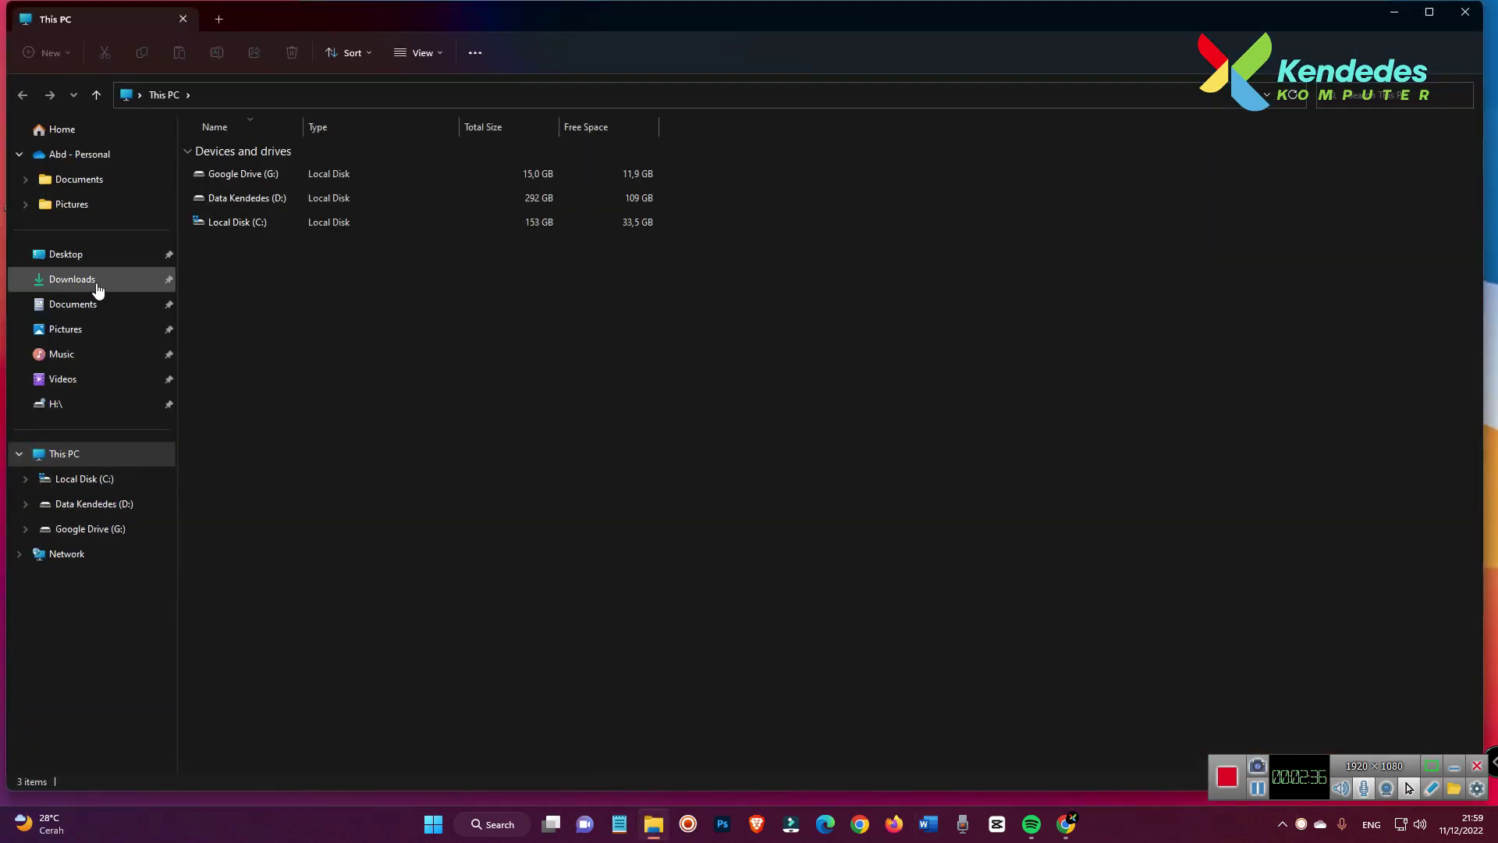
{"action": "left_click", "coordinate": [78, 304]}
{"action": "scroll", "coordinate": [289, 547], "scroll_direction": "down", "scroll_amount": 2}
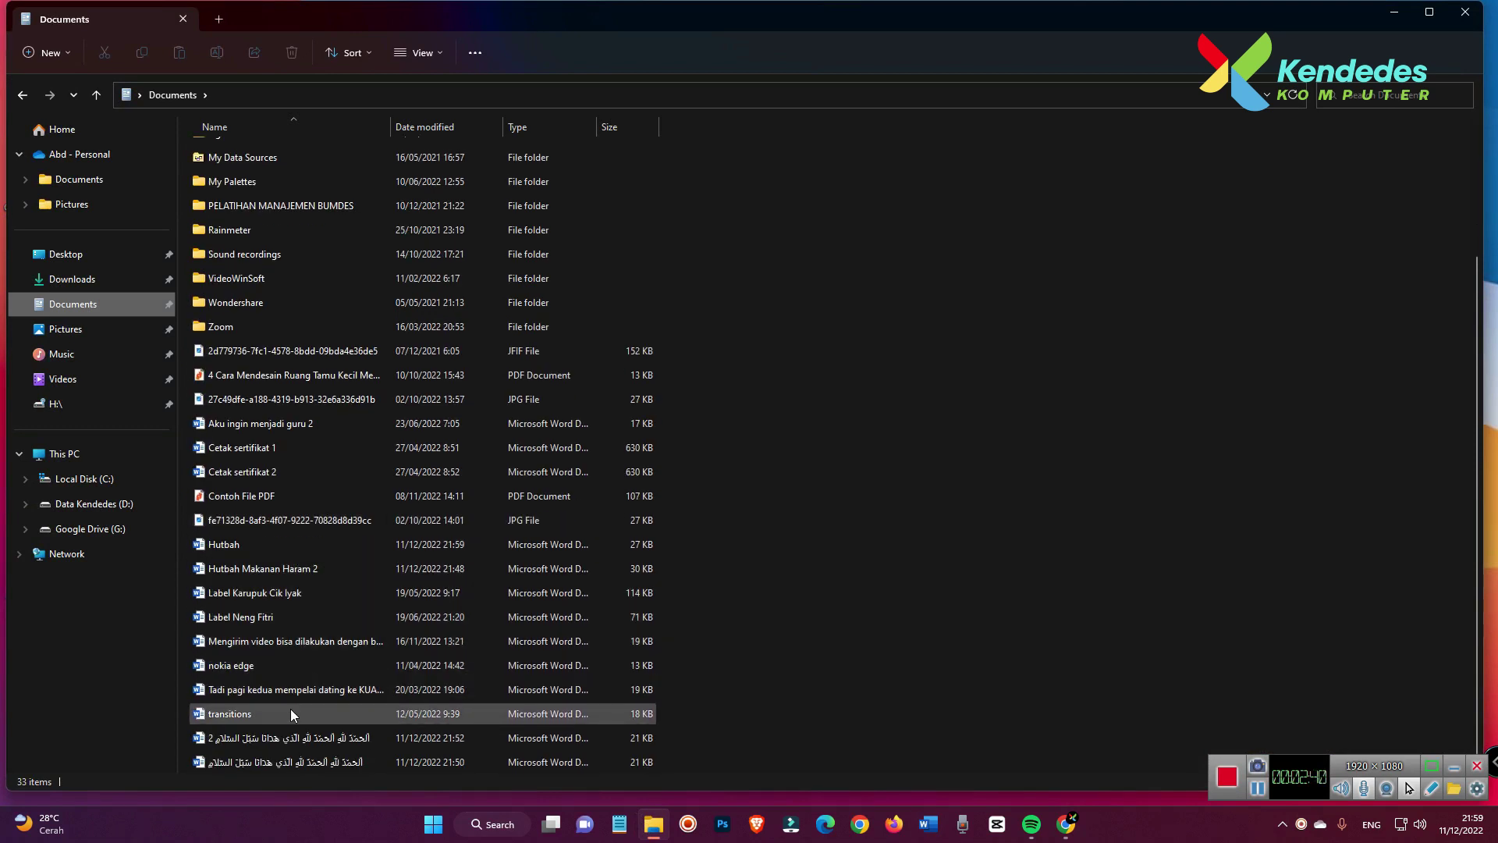
{"action": "double_click", "coordinate": [225, 546]}
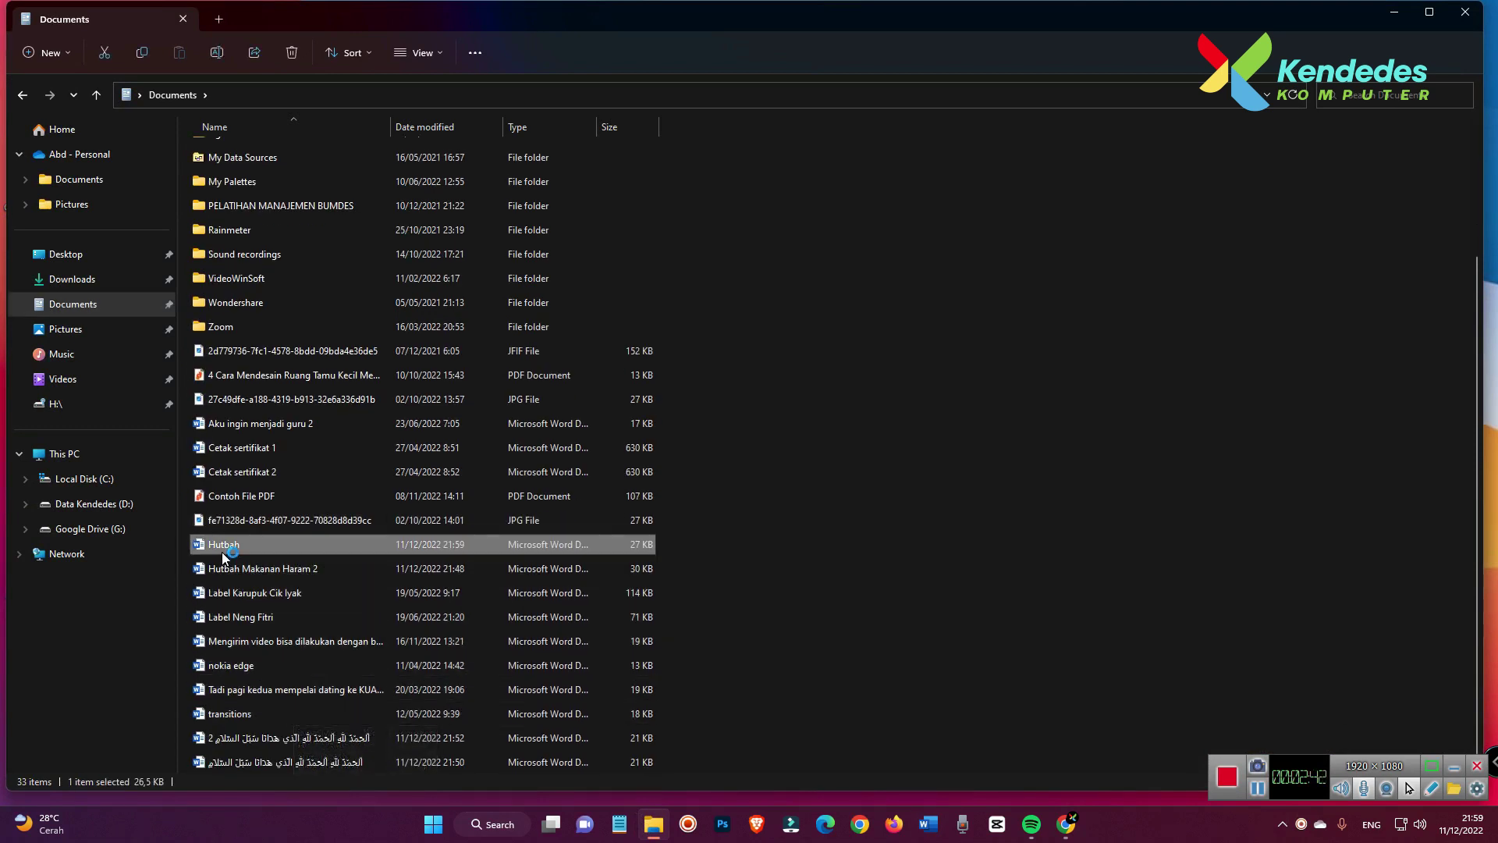
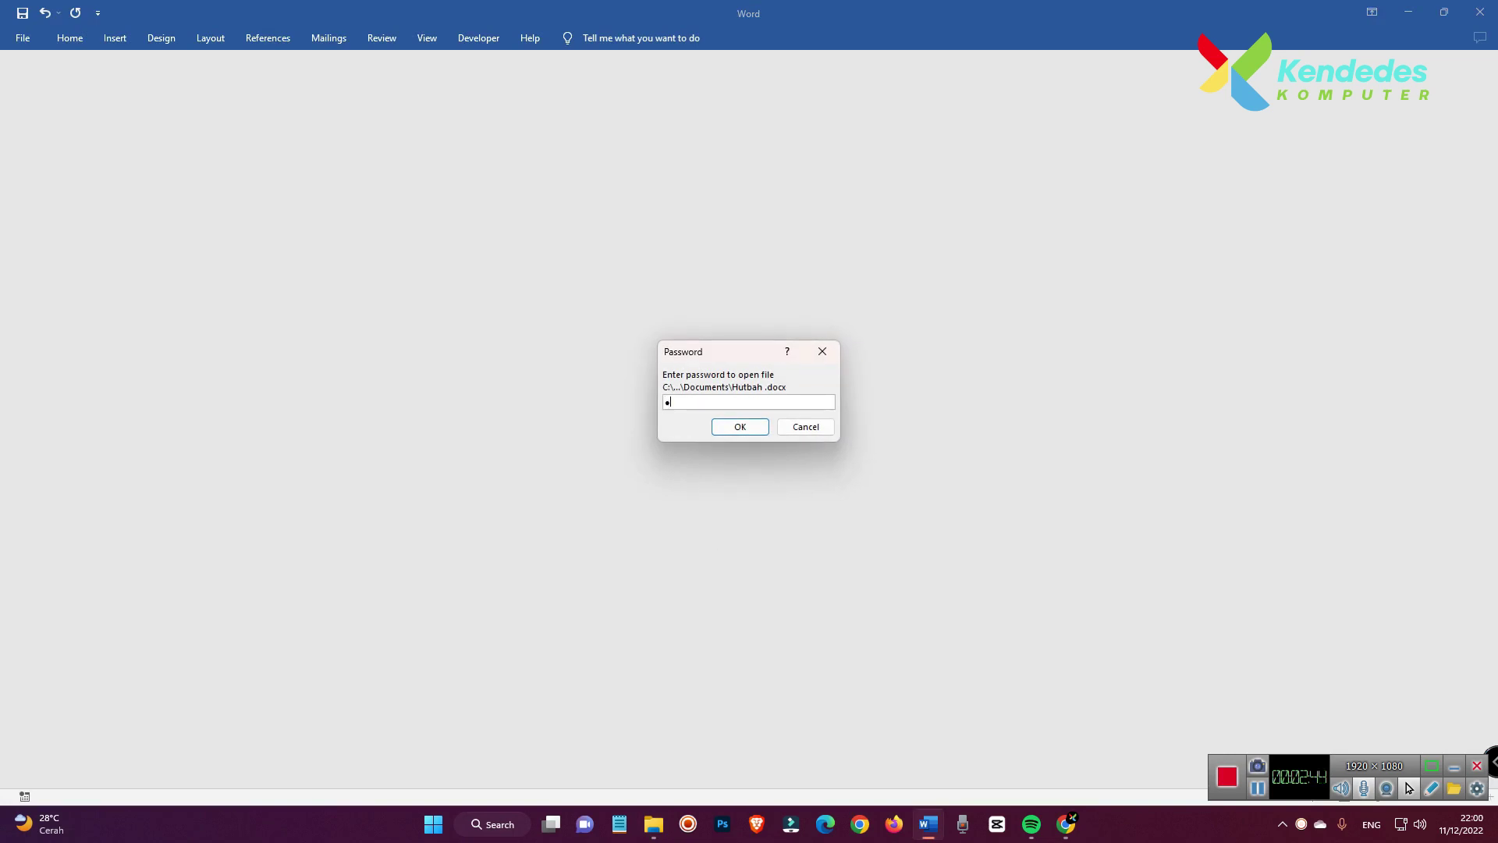
Step: Enter the open password, then the modify password, to open Hutbah with editing access
{"action": "left_click", "coordinate": [746, 428]}
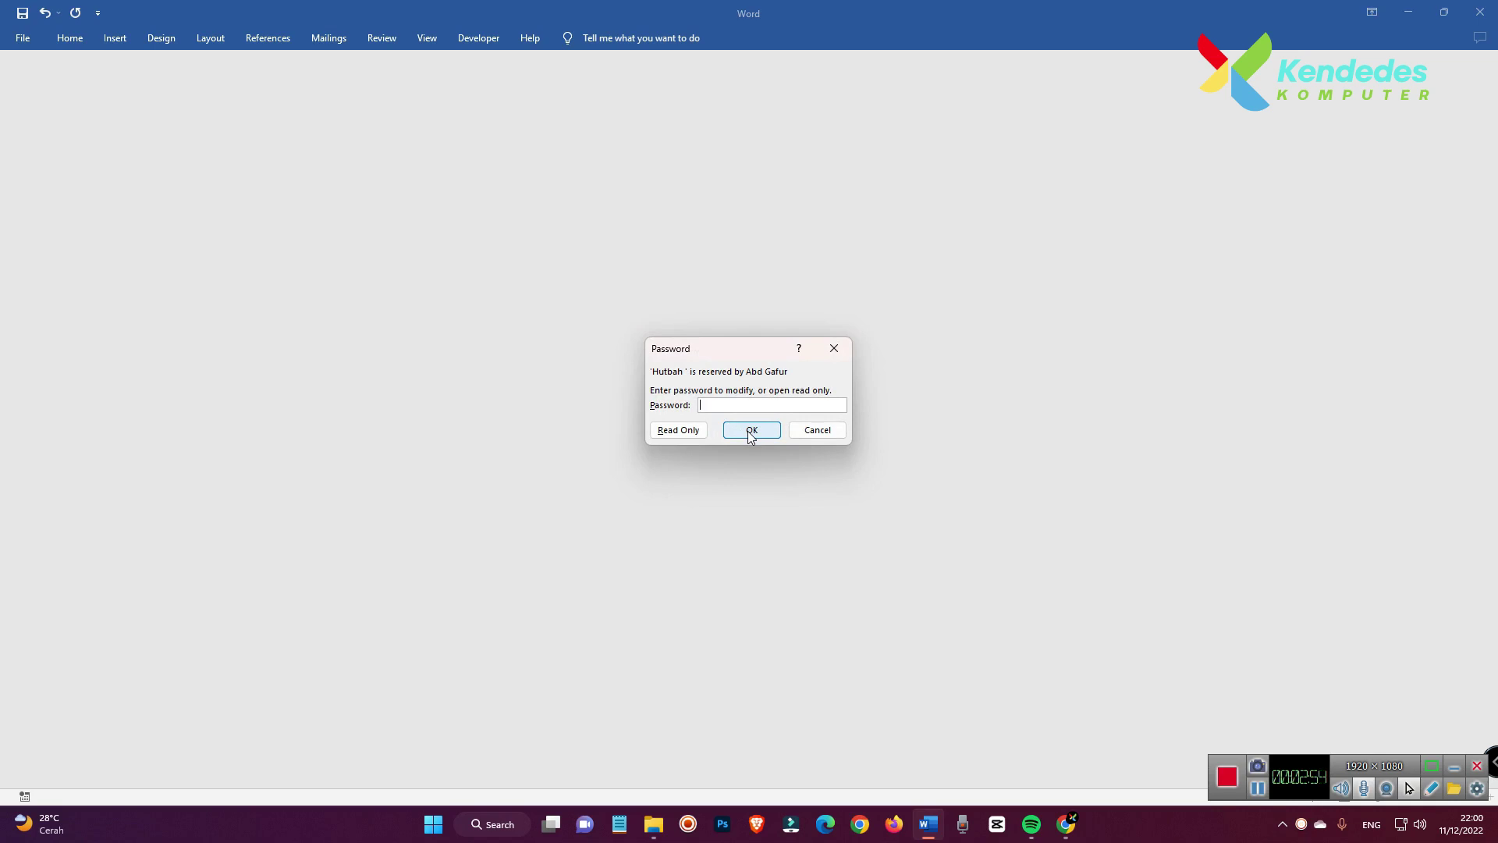
{"action": "type", "text": "1"}
{"action": "type", "text": "1"}
{"action": "left_click", "coordinate": [765, 435]}
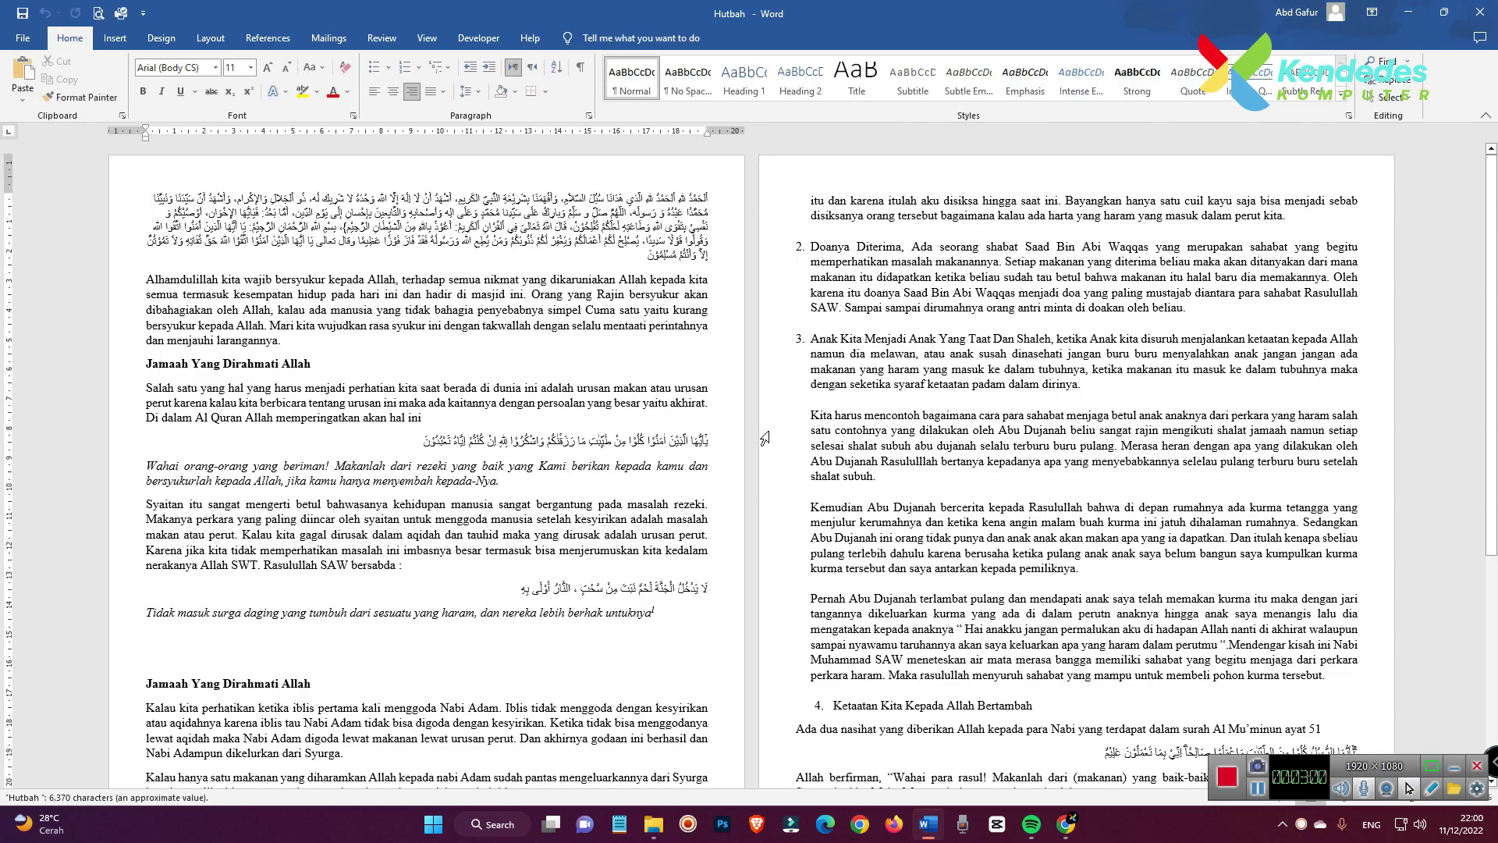